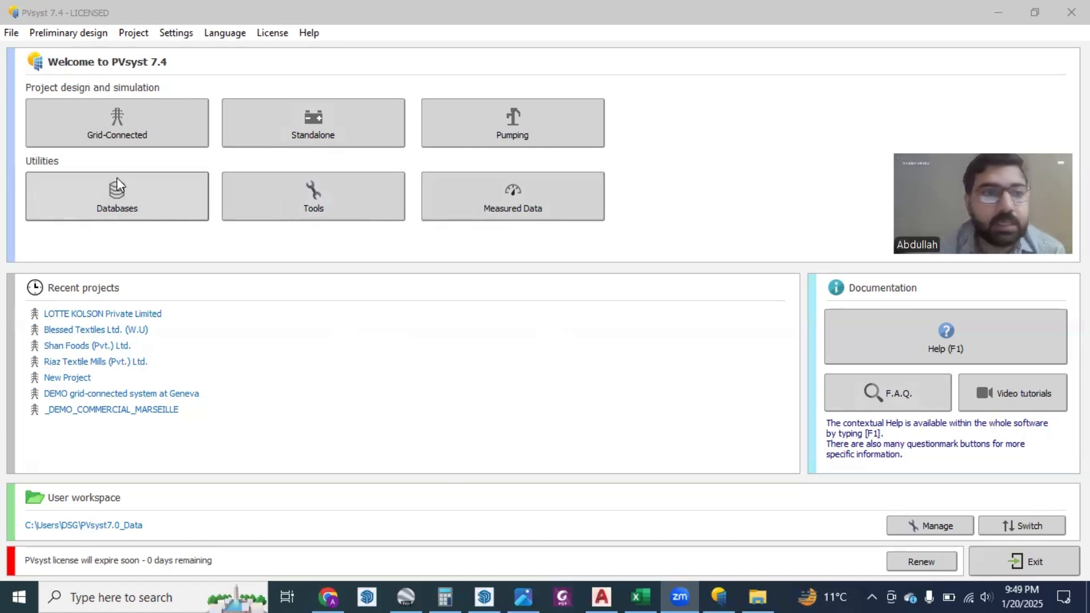
- Open the PV modules component database and list the available modules of manufacturer CSI Solar Co., Ltd
click(124, 214)
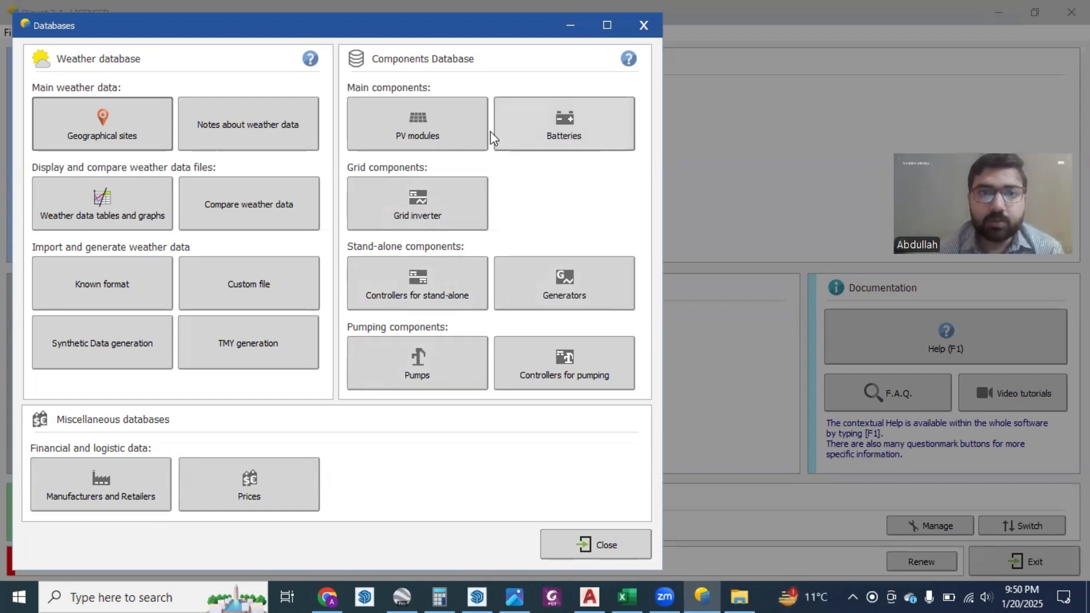
click(404, 122)
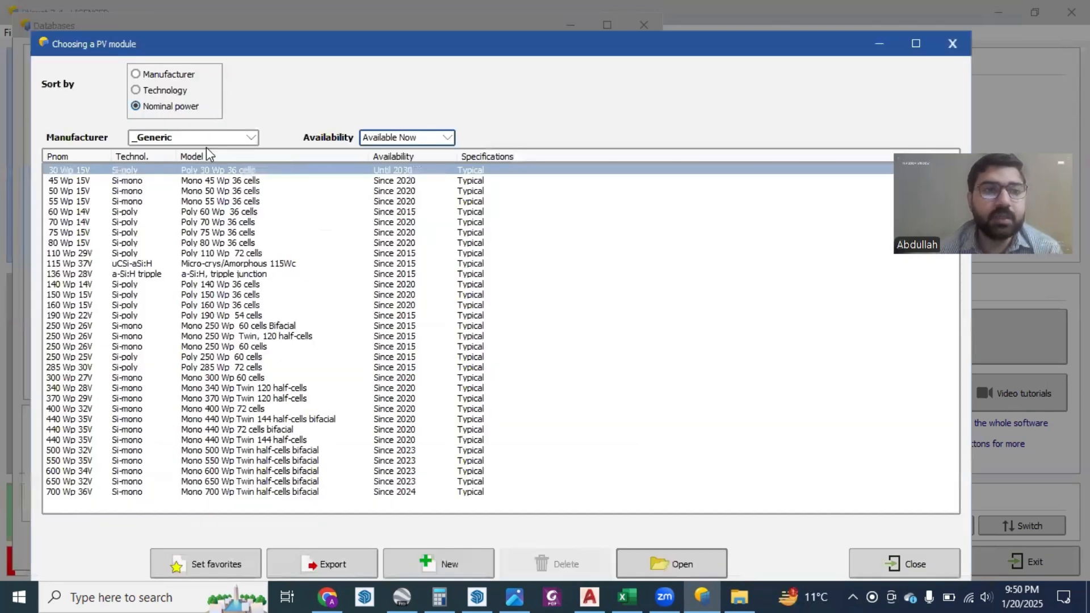
click(218, 139)
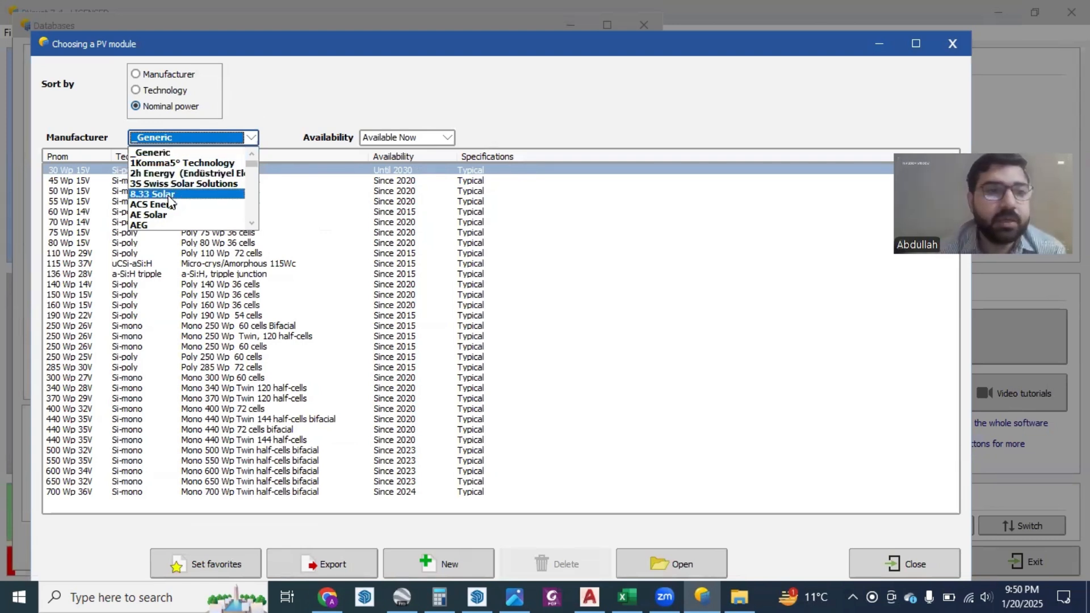
scroll(187, 188, down, 1)
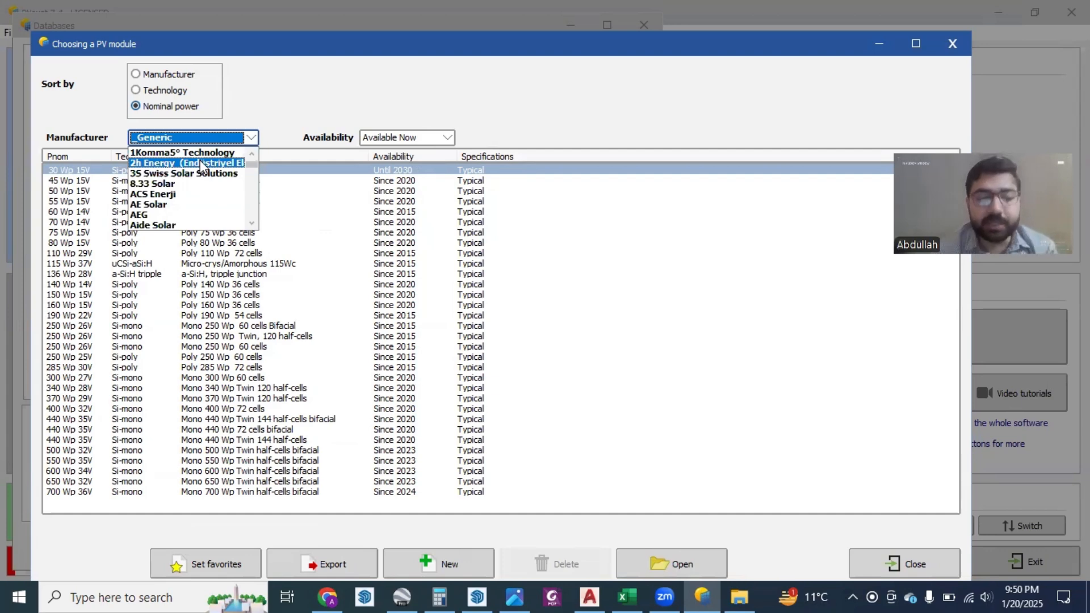
key(c)
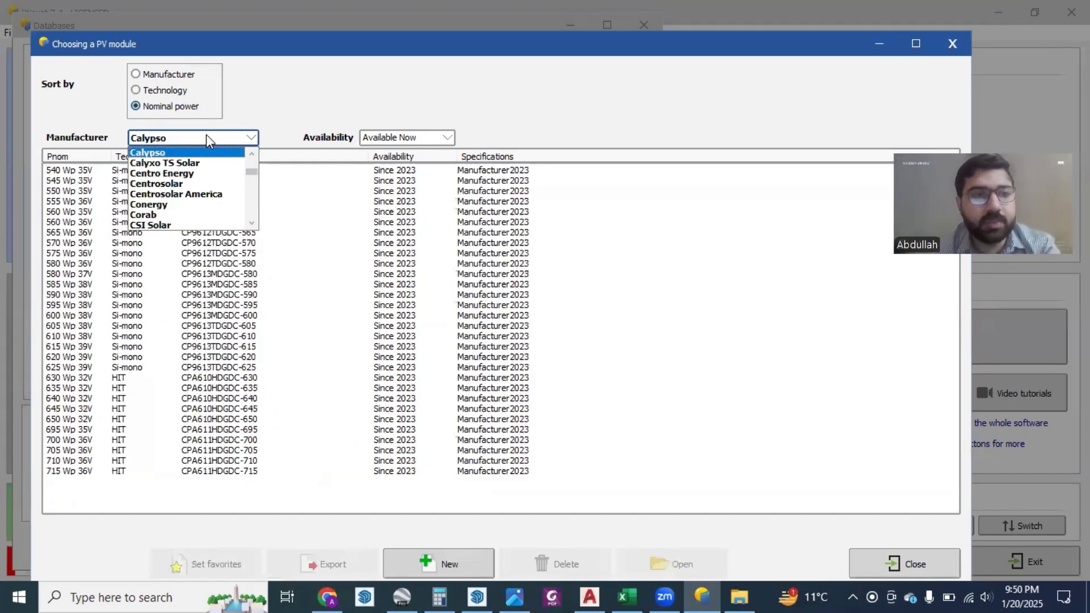
scroll(190, 193, down, 2)
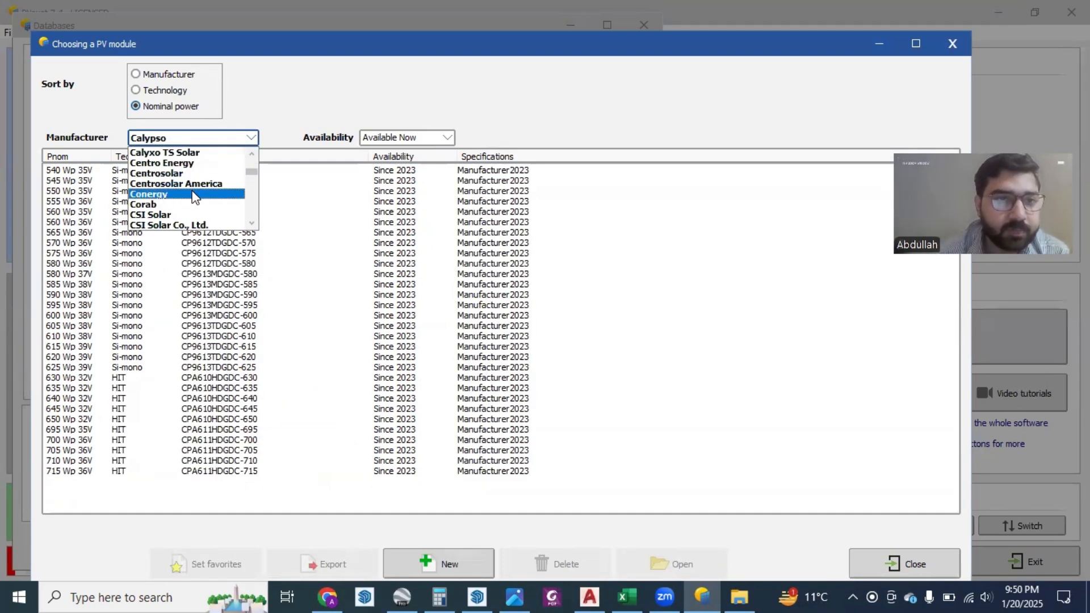
click(185, 216)
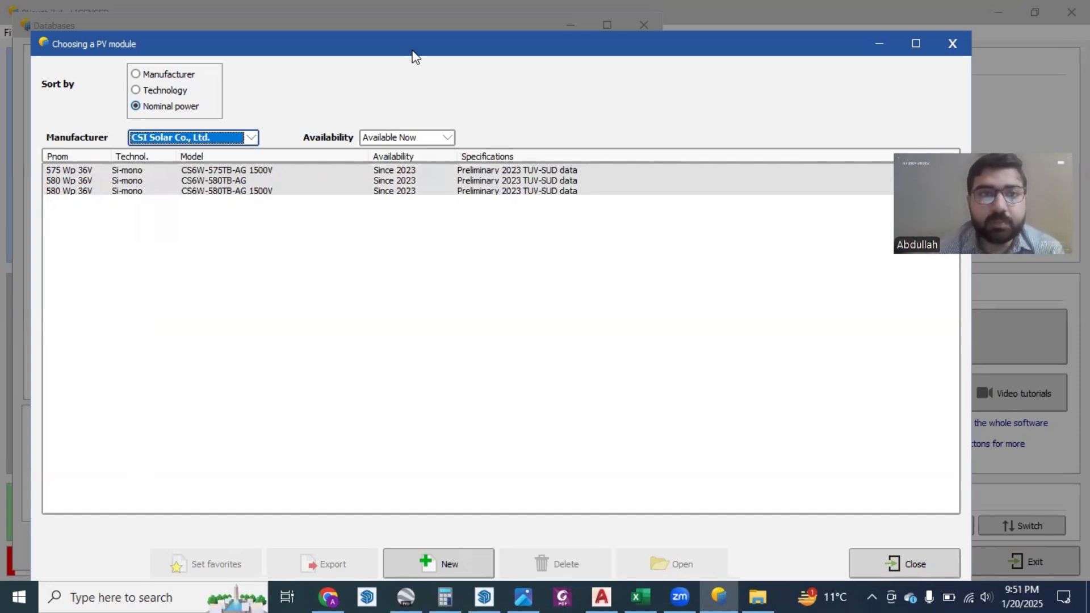
drag(415, 55, 412, 30)
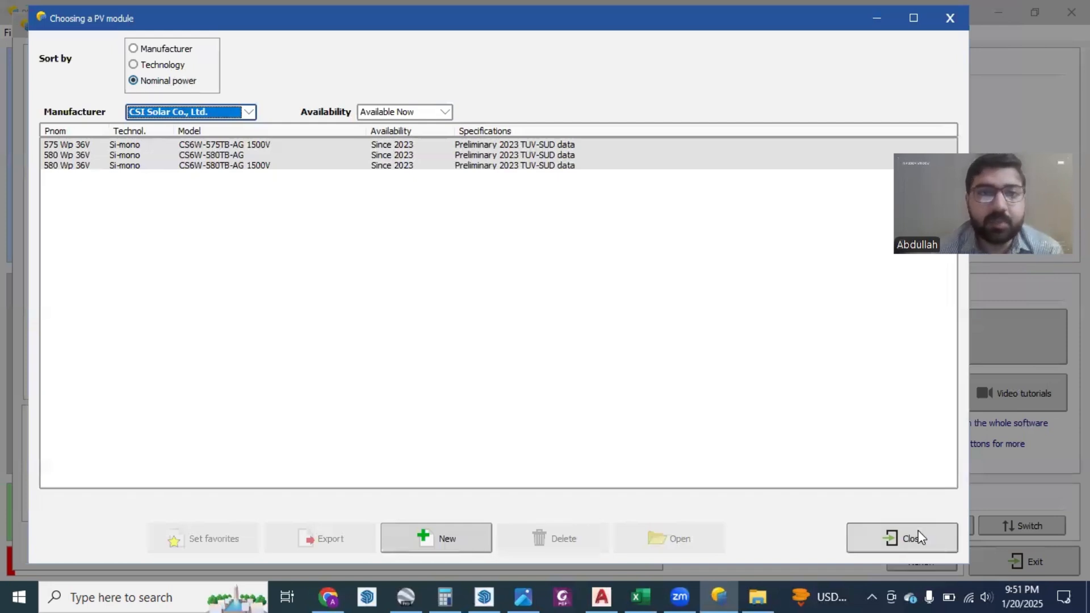
- Switch the PV module manufacturer to Longi Solar and look through its available models up to the highest nominal powers
click(248, 112)
scroll(196, 190, up, 3)
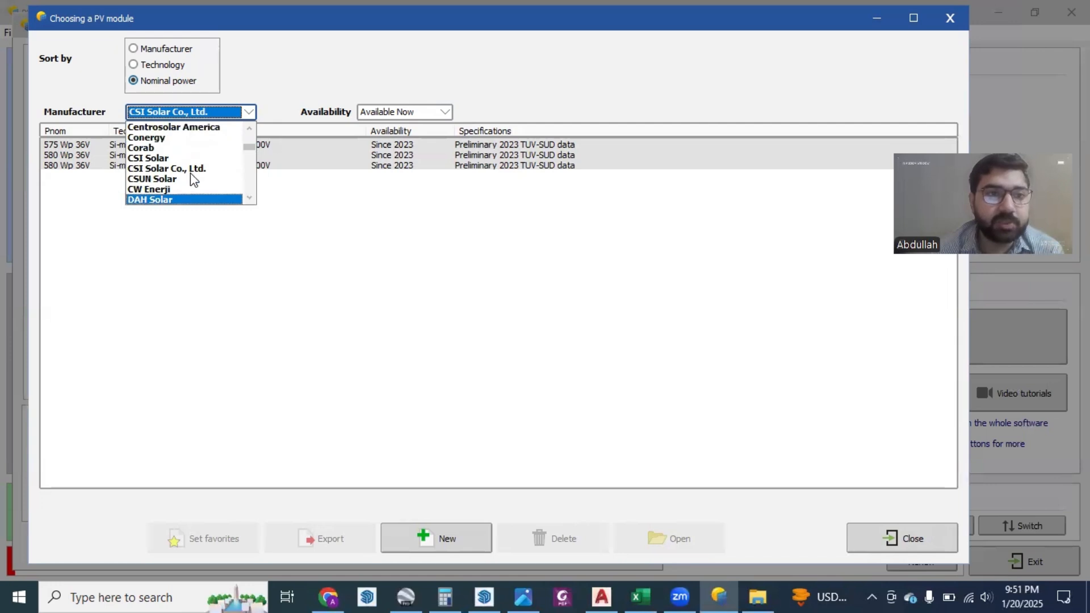
text(lo)
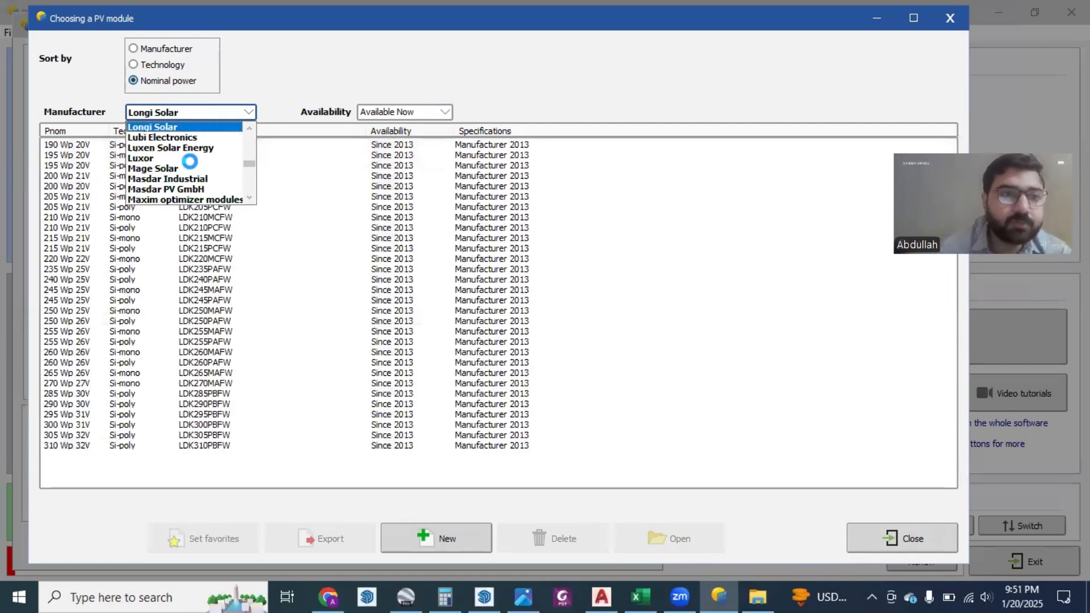
click(182, 127)
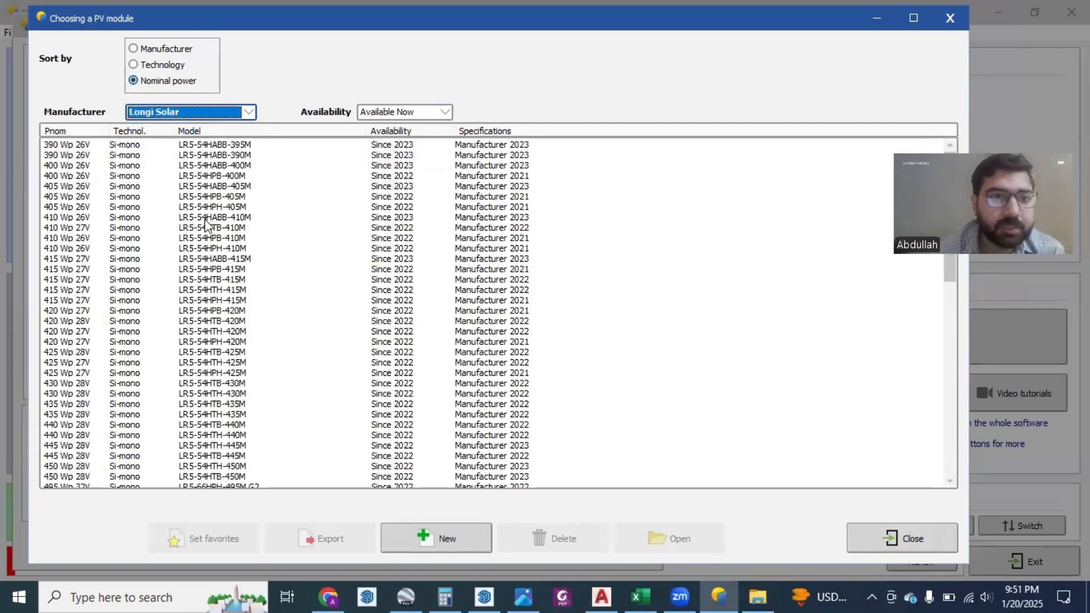
scroll(881, 341, down, 2)
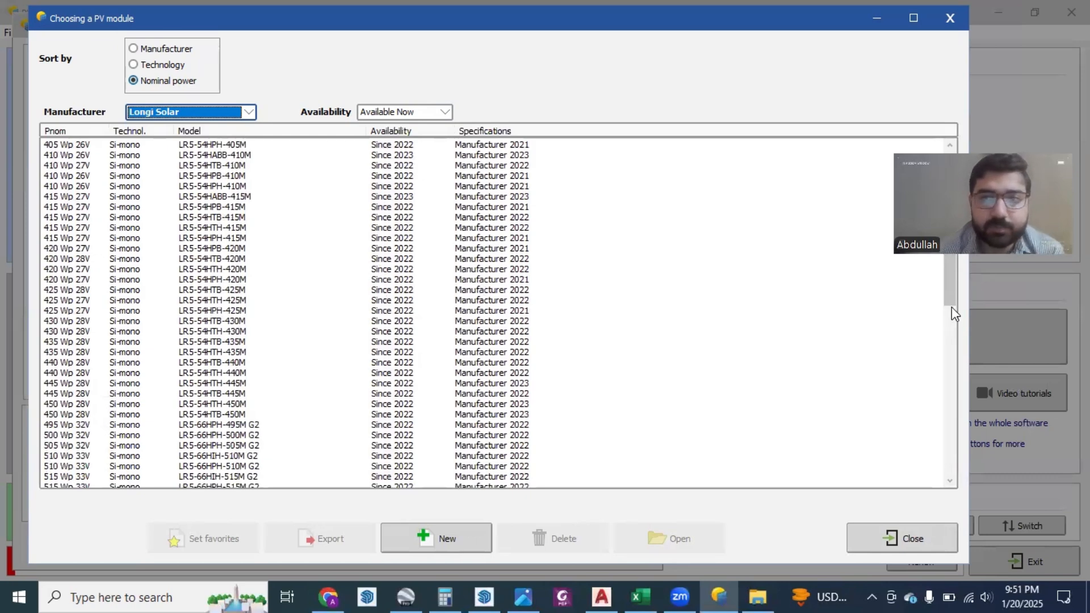
drag(947, 311, 934, 466)
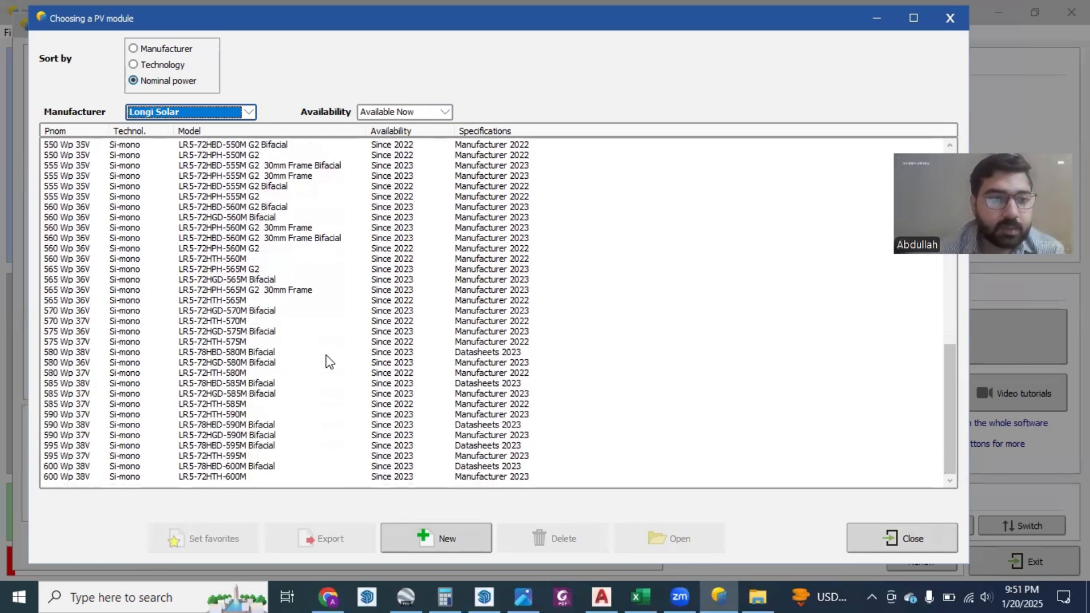
scroll(221, 392, up, 2)
- List the CSI Solar Co., Ltd. modules again, then close the module list and the databases window
click(168, 115)
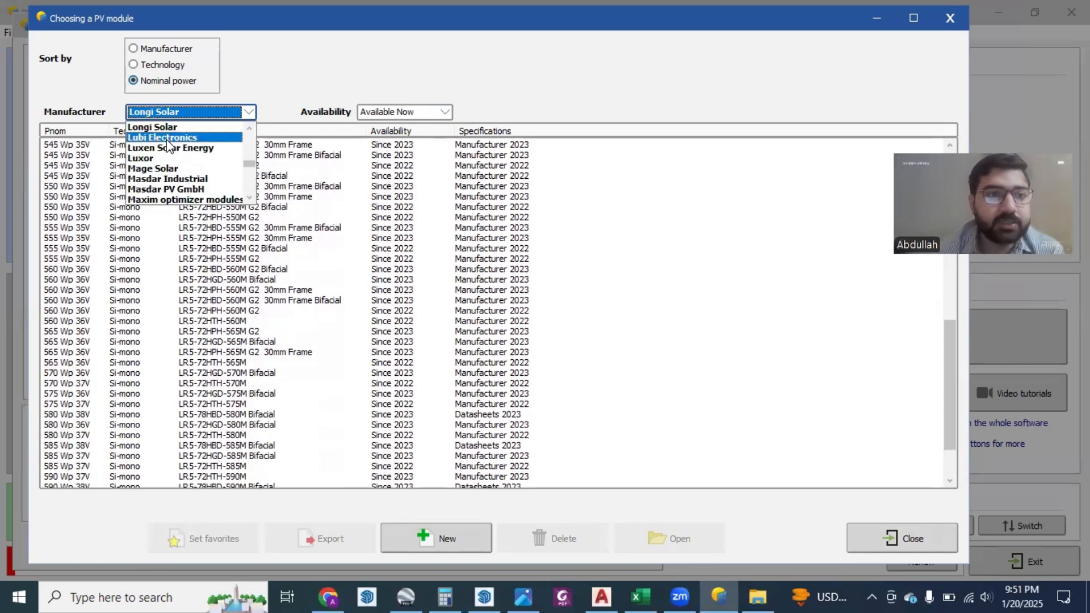
text(cs)
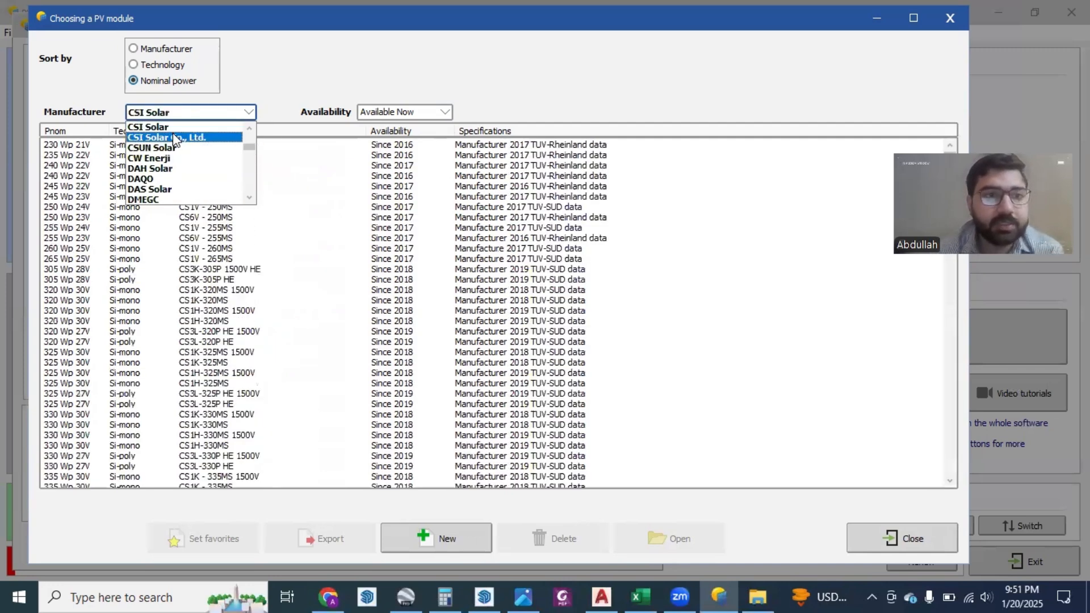
click(173, 137)
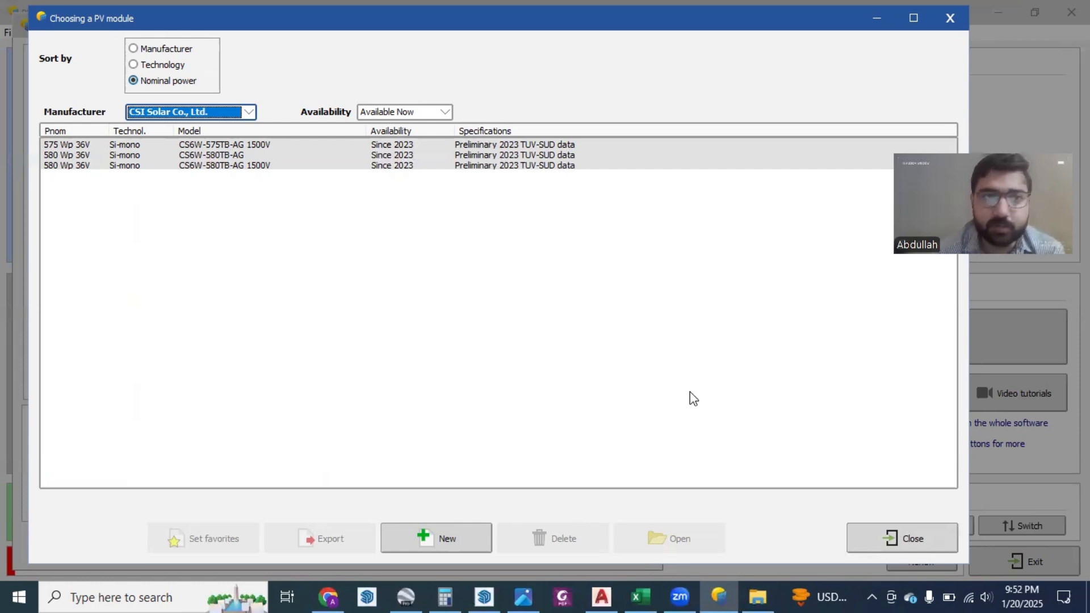
click(874, 549)
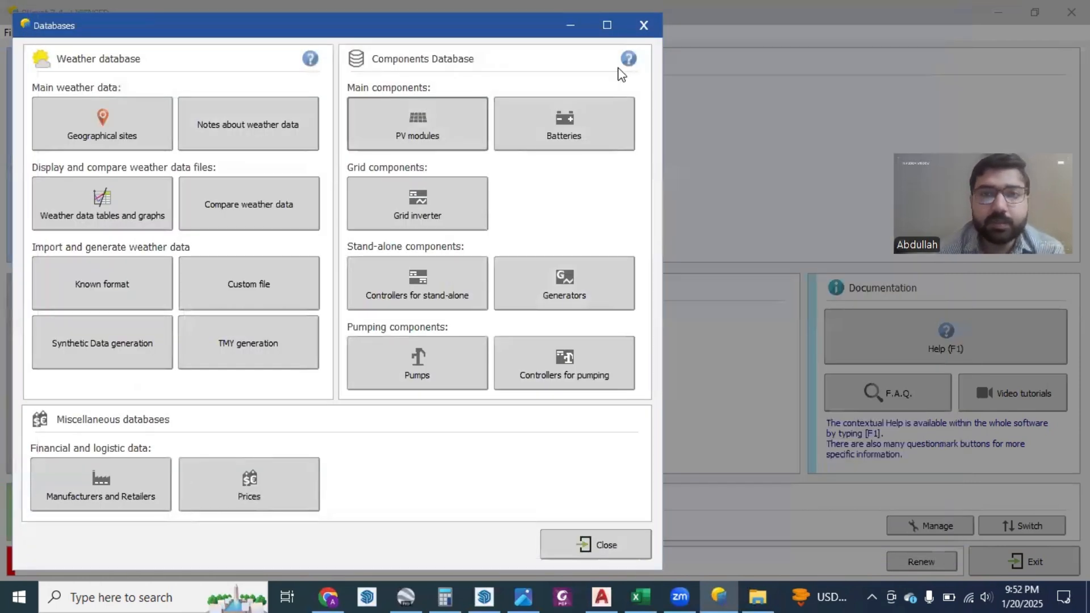
click(645, 27)
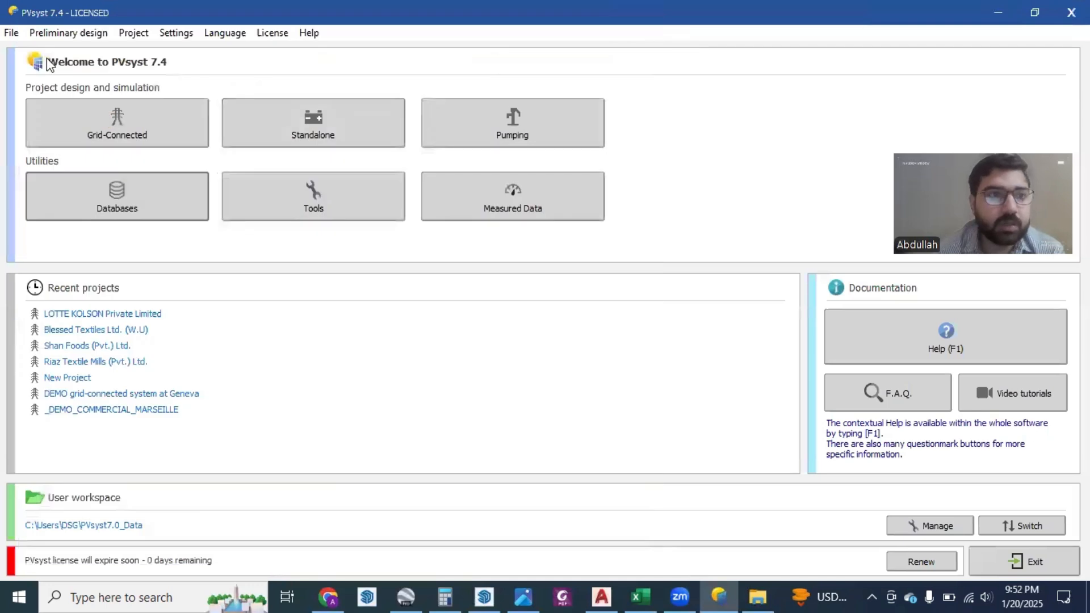
click(17, 35)
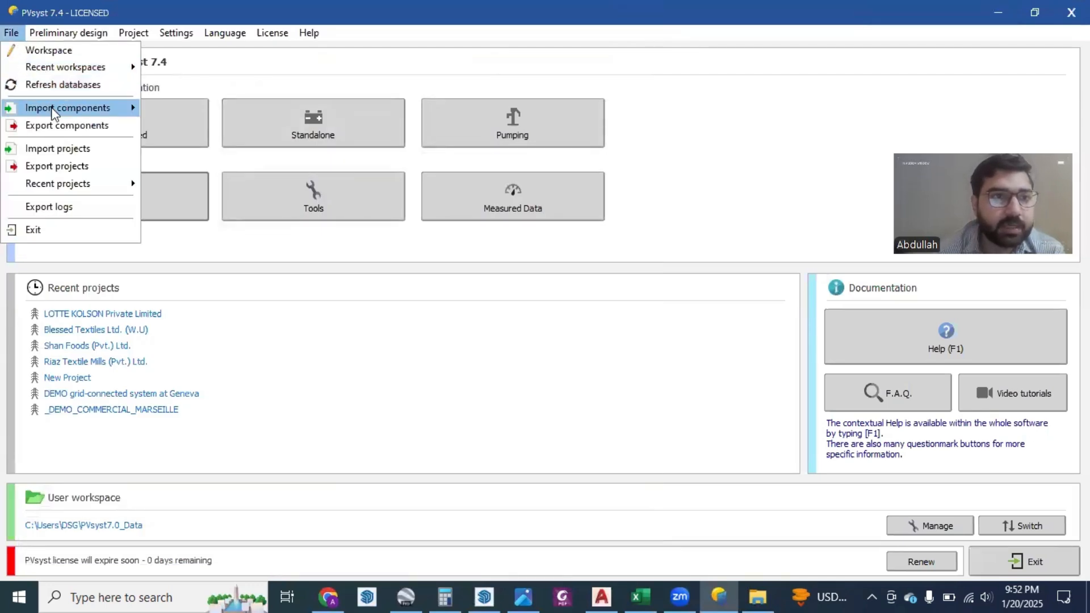
mouse_move(69, 114)
click(151, 107)
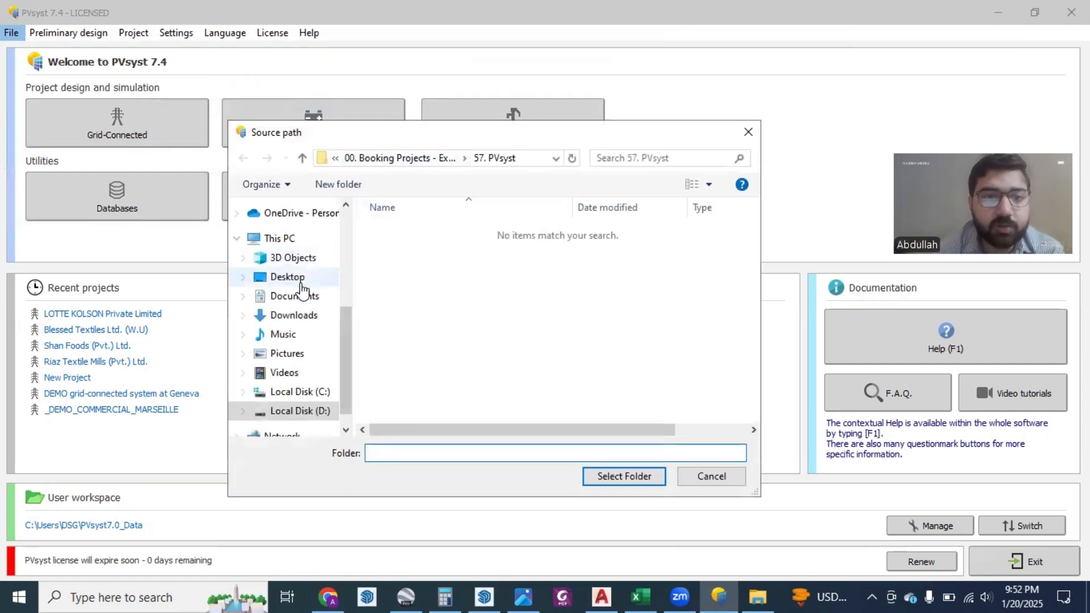
scroll(280, 250, up, 1)
click(290, 321)
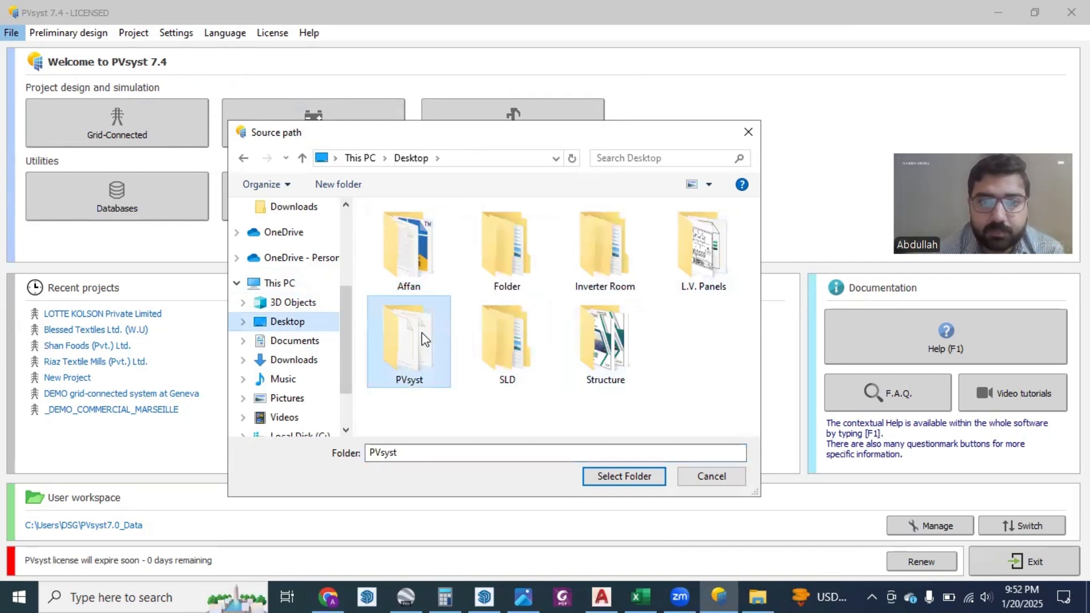
double_click(408, 338)
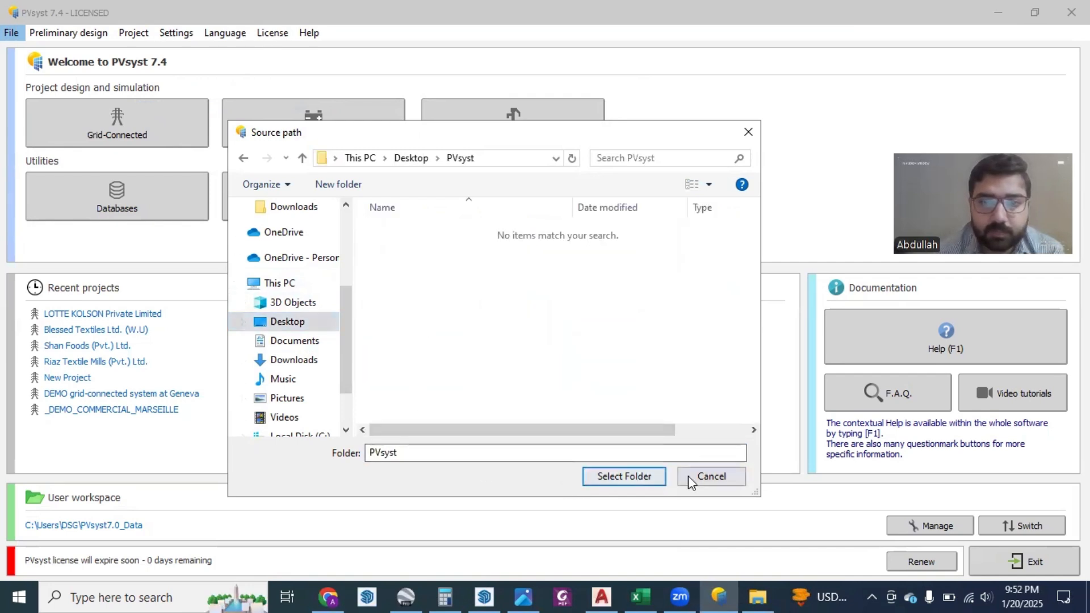
click(707, 477)
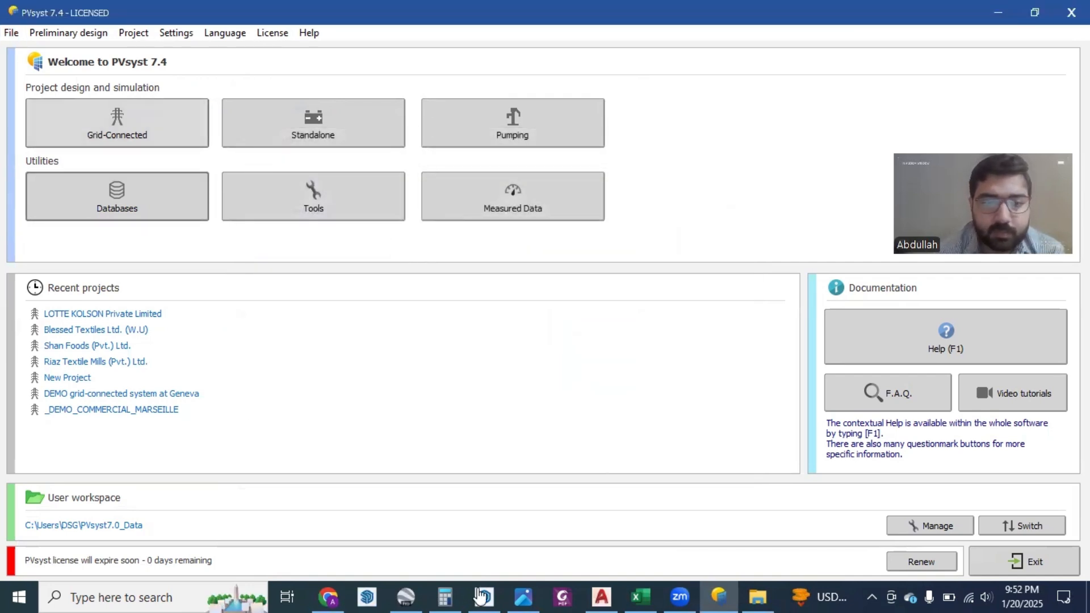
- Switch to File Explorer and compress all PAN files in the PVsyst folder into one zip archive, keeping the default name
click(719, 596)
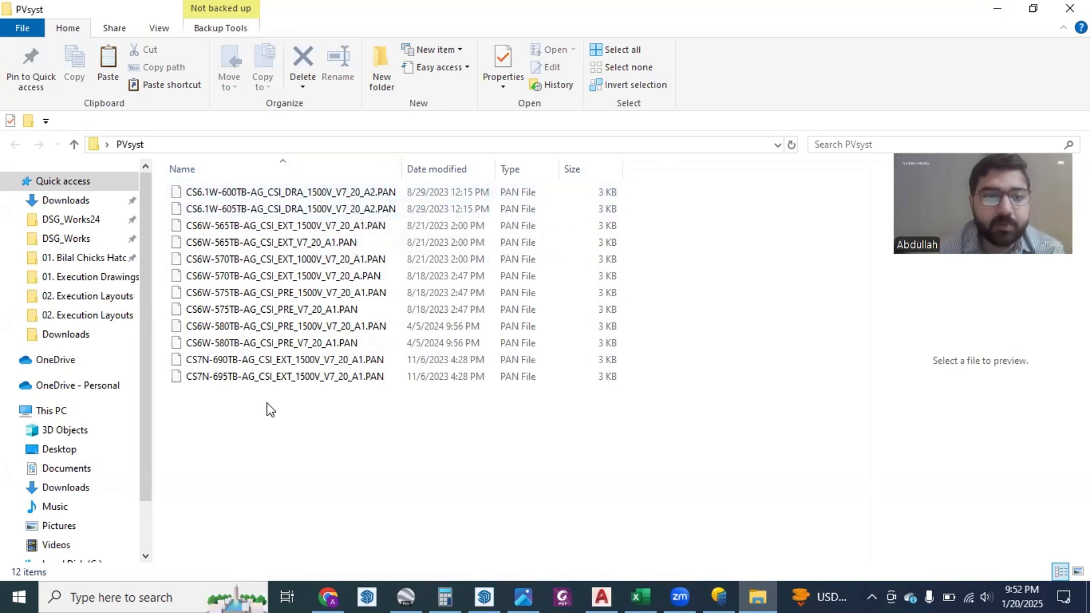
drag(272, 403, 237, 192)
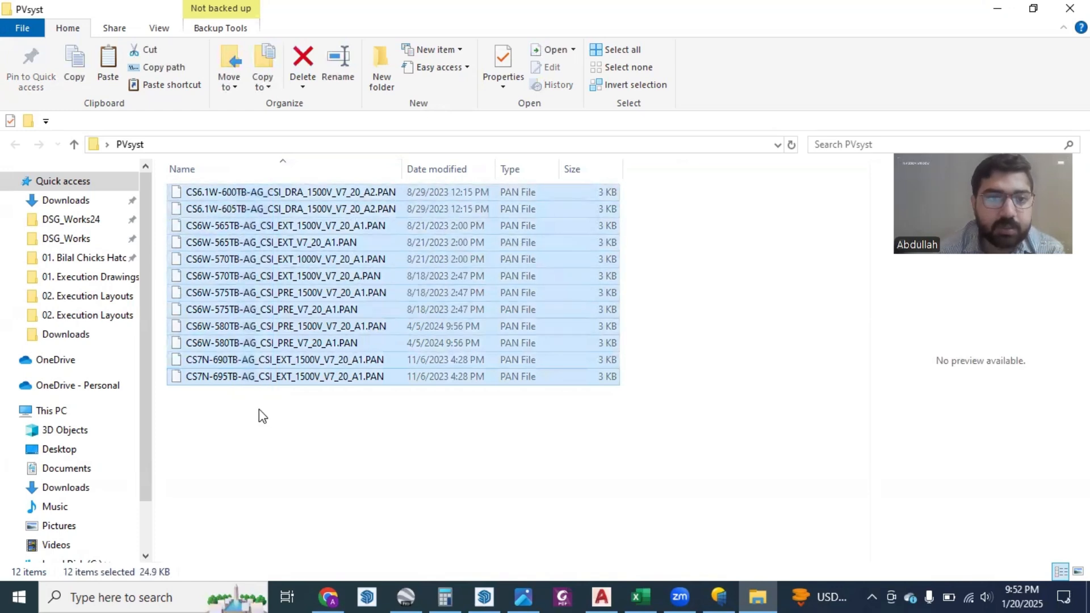
right_click(259, 410)
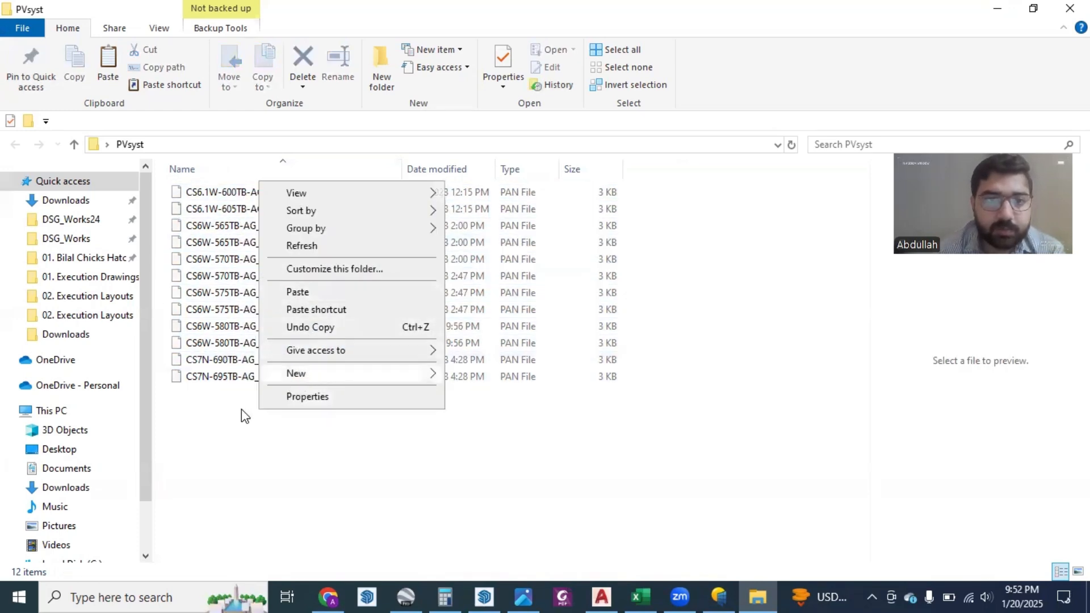
click(284, 421)
drag(284, 421, 222, 199)
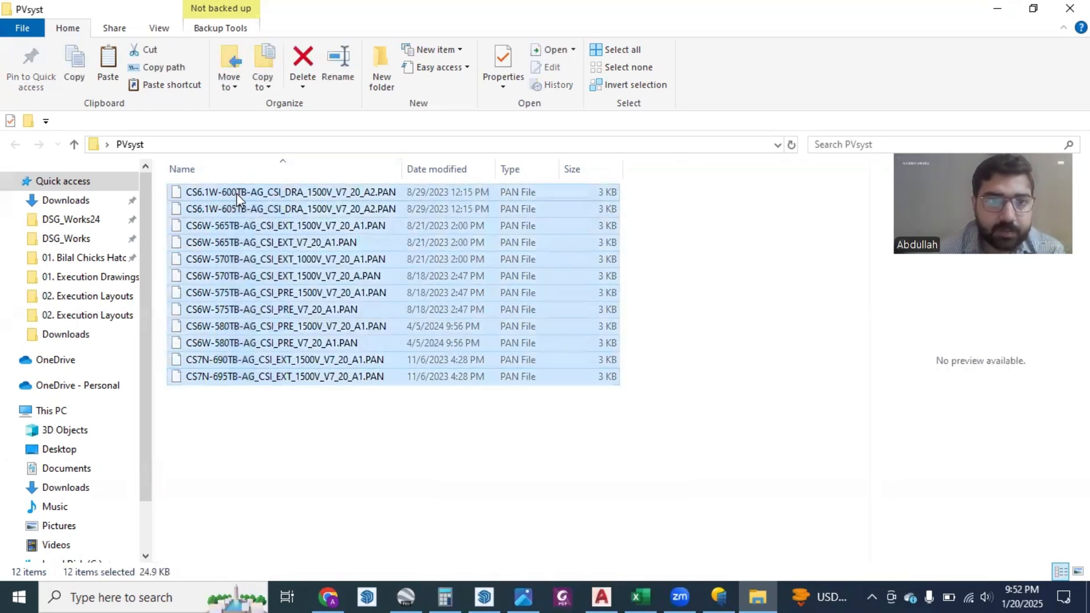
right_click(237, 195)
mouse_move(321, 365)
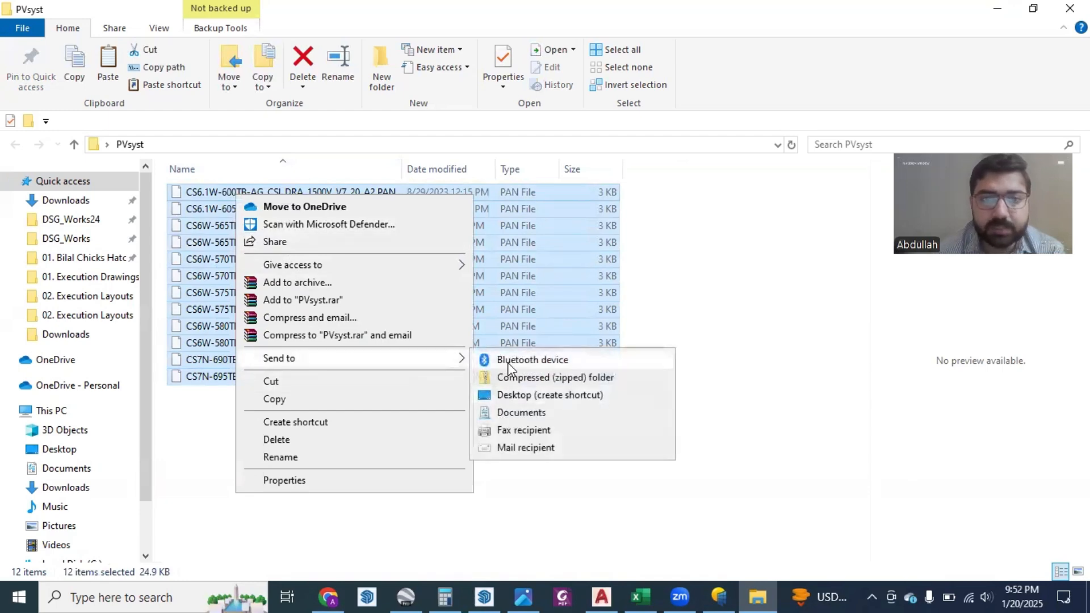
click(510, 377)
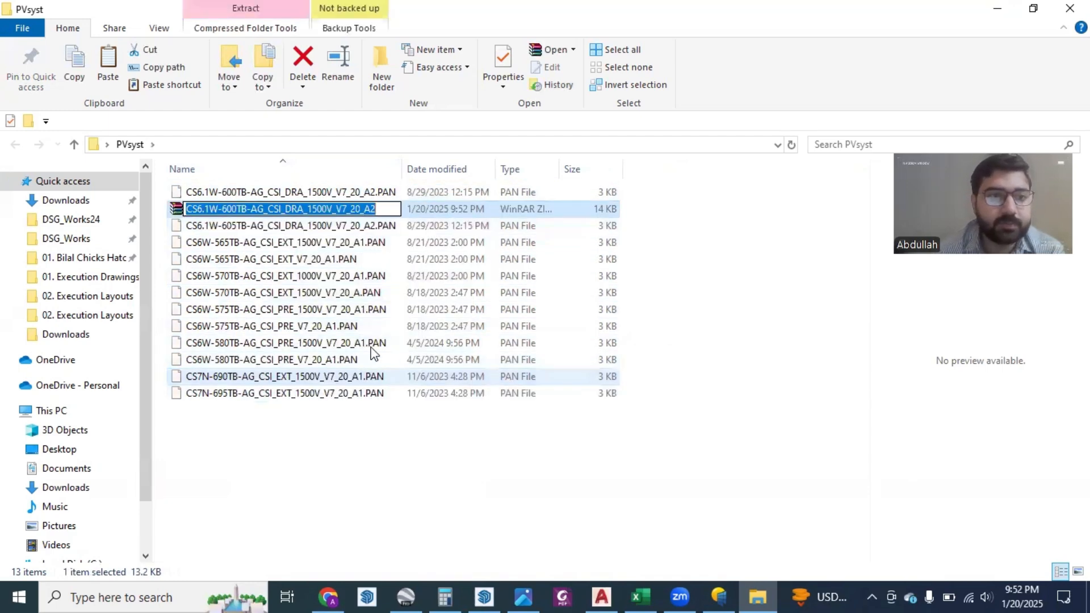
key(Return)
scroll(90, 346, down, 2)
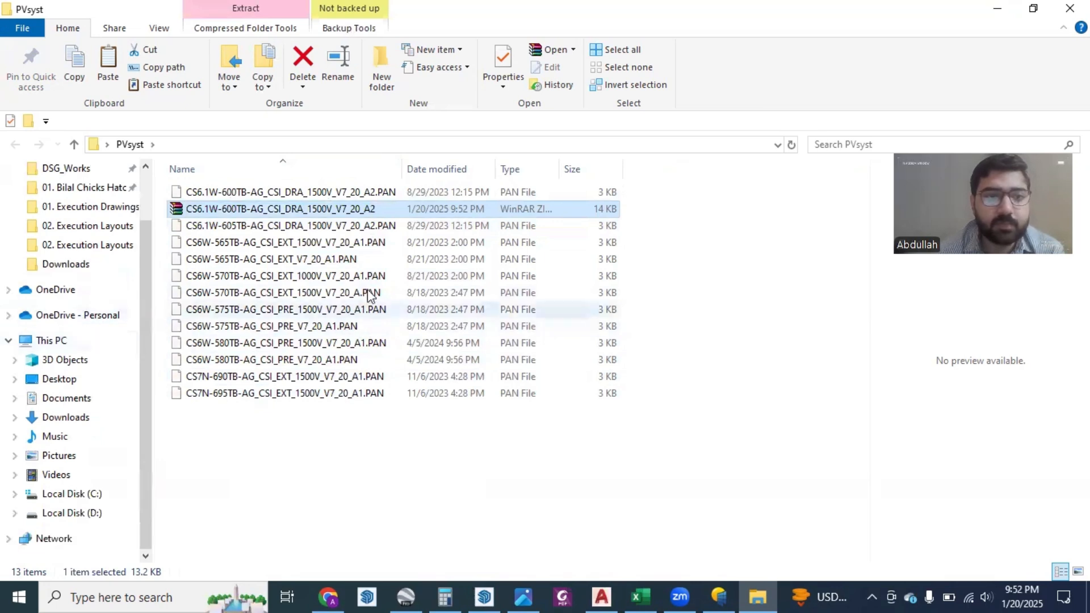
- Compress the PAN files from CS6.1W-605TB through CS7N-695TB into a second zip archive, keeping the default name
click(274, 198)
drag(318, 420, 251, 226)
right_click(251, 226)
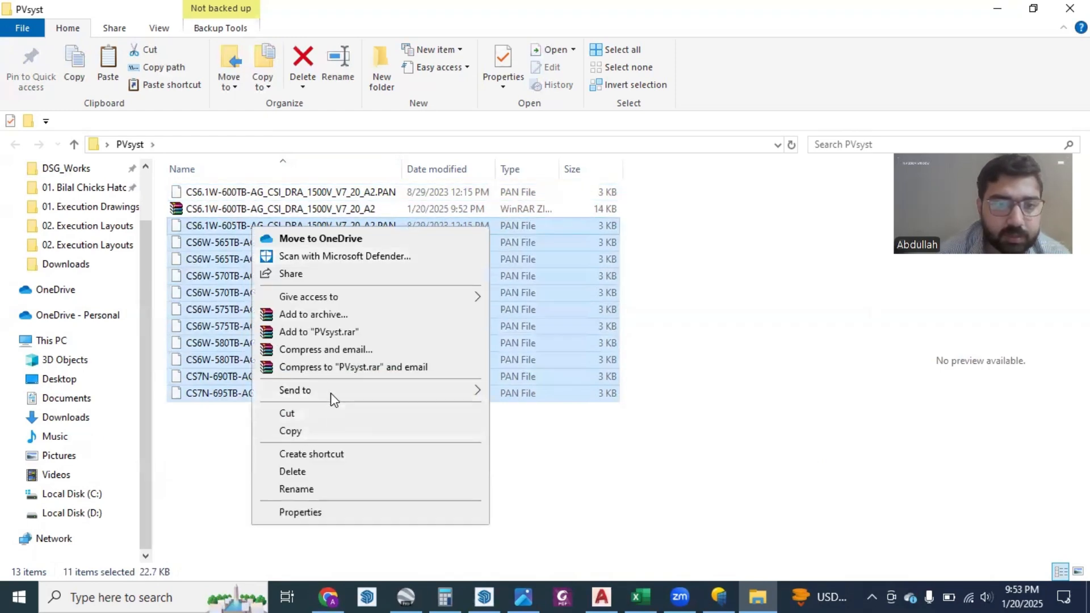
mouse_move(333, 399)
click(547, 409)
key(Return)
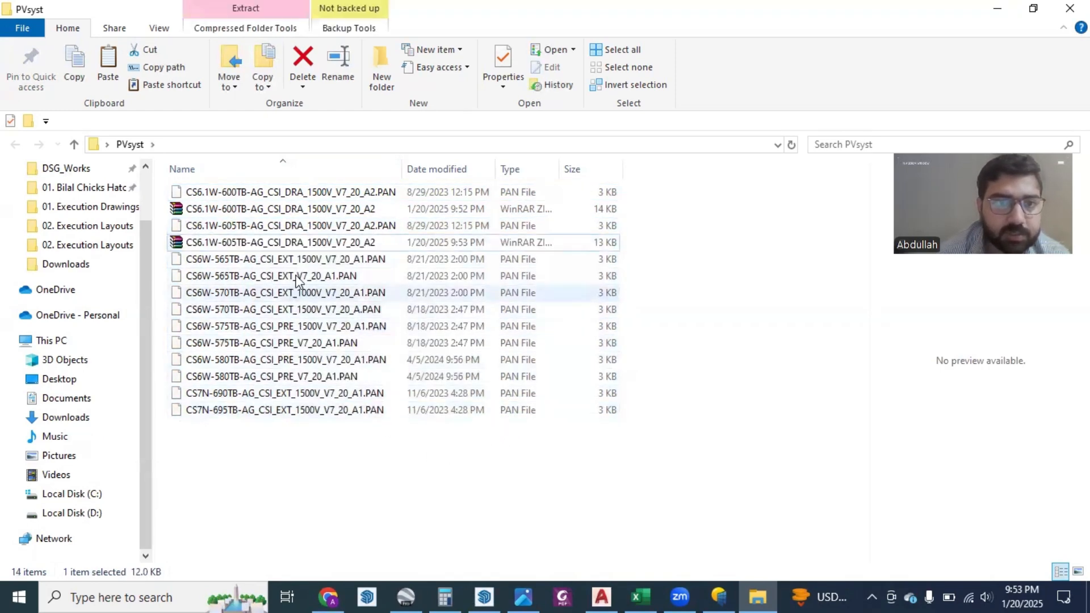
- Compress CS6W-565TB-AG_CSI_EXT_V7_20_A1.PAN into its own zip archive, keeping the default name
right_click(271, 276)
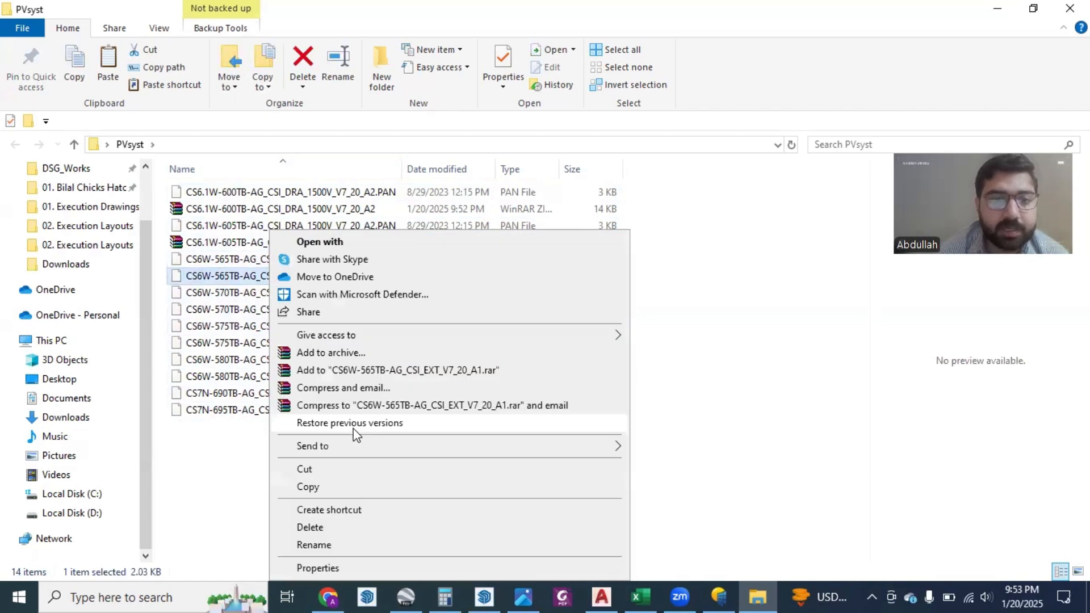
mouse_move(548, 449)
click(633, 464)
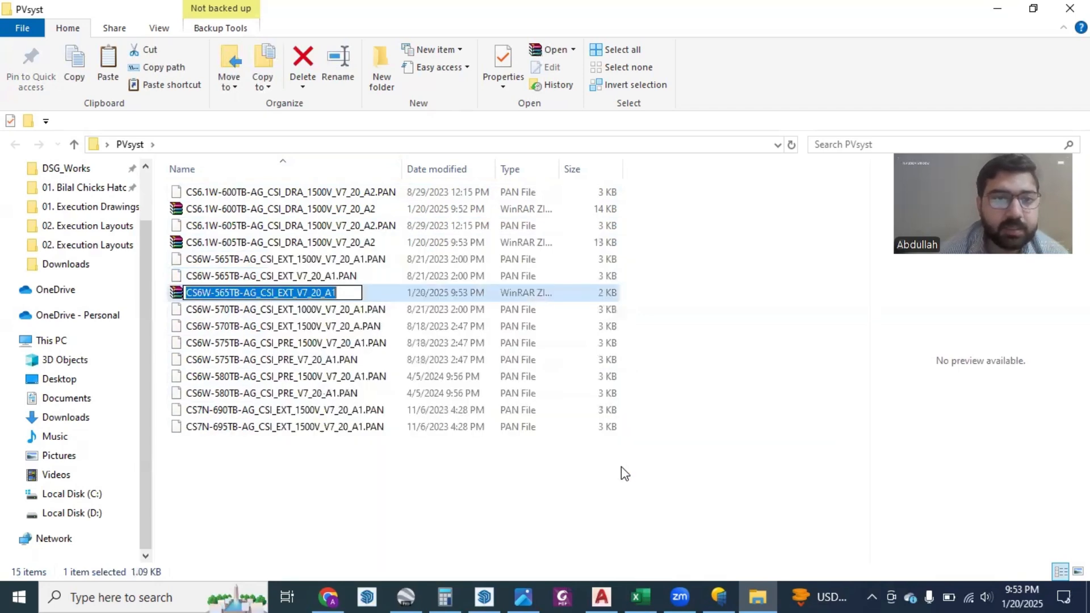
click(380, 458)
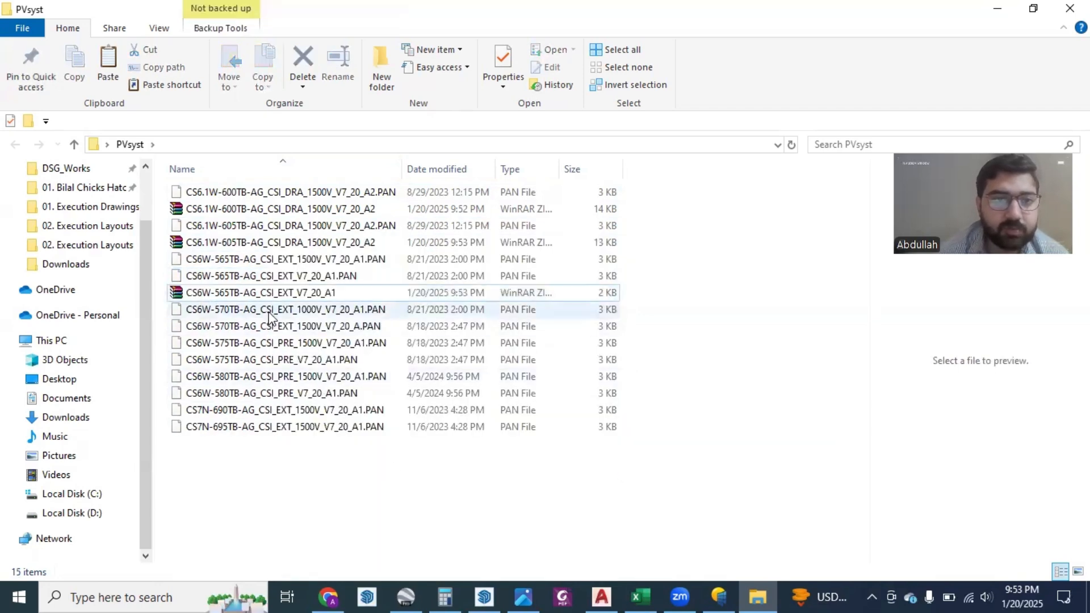
- Switch to PVsyst, start importing components from a ZIP file and browse to the PVsyst folder on the Desktop
click(713, 594)
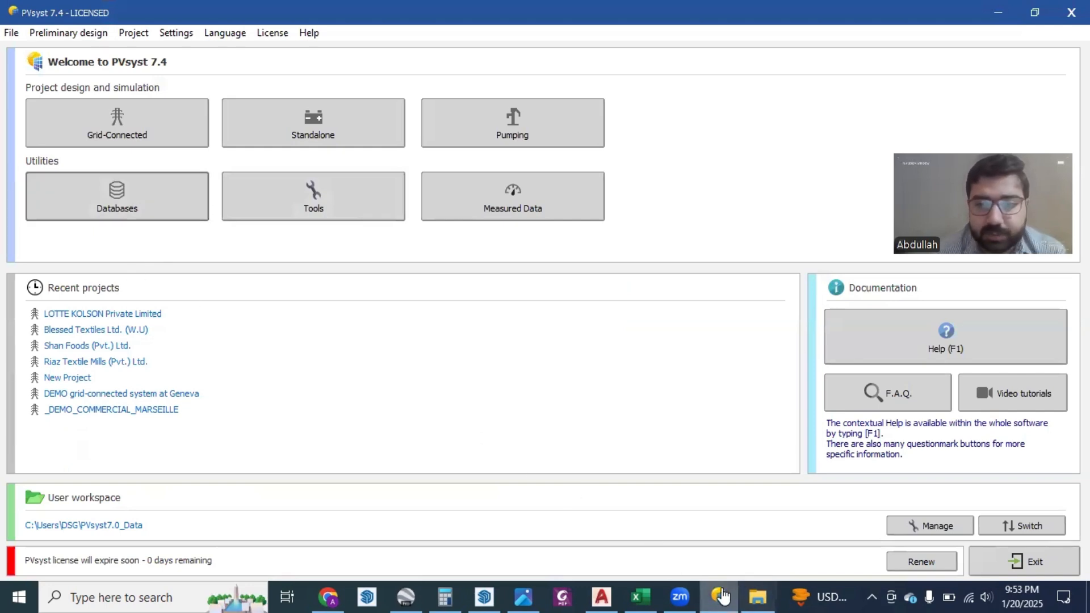
click(12, 32)
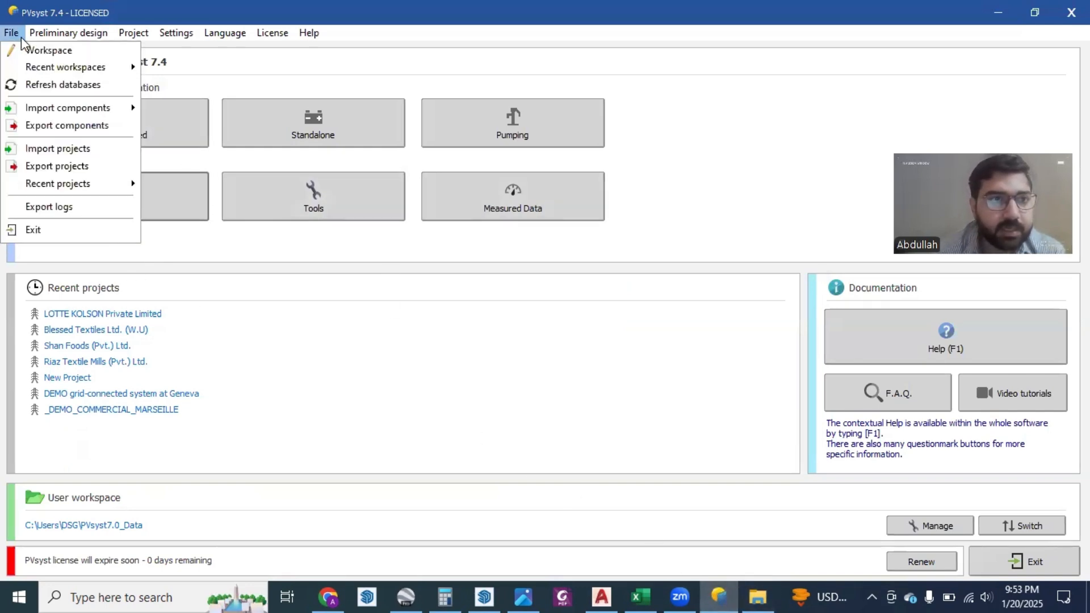
mouse_move(51, 106)
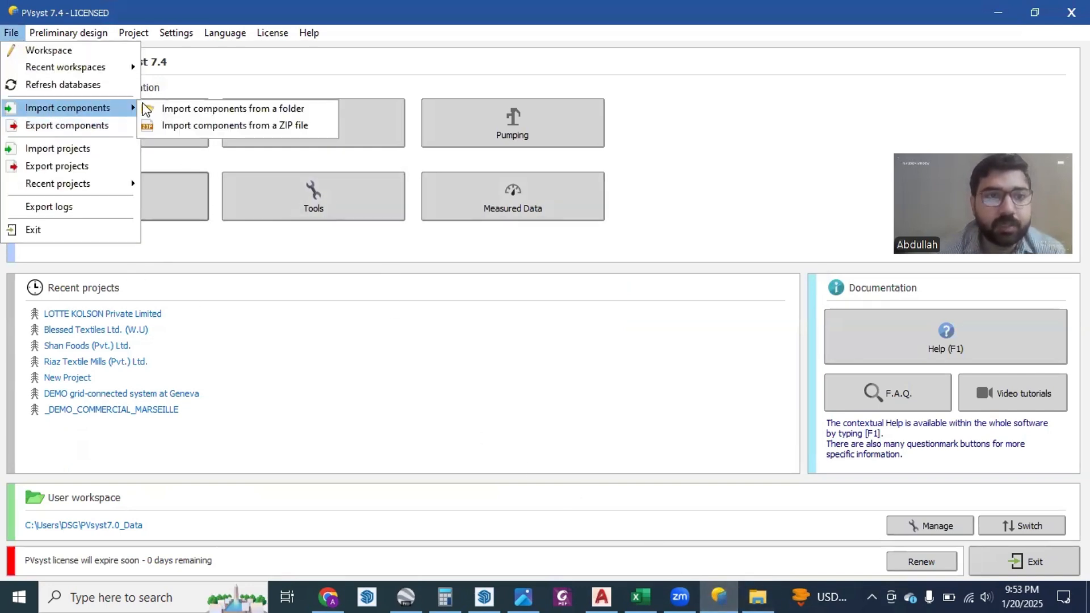
click(177, 125)
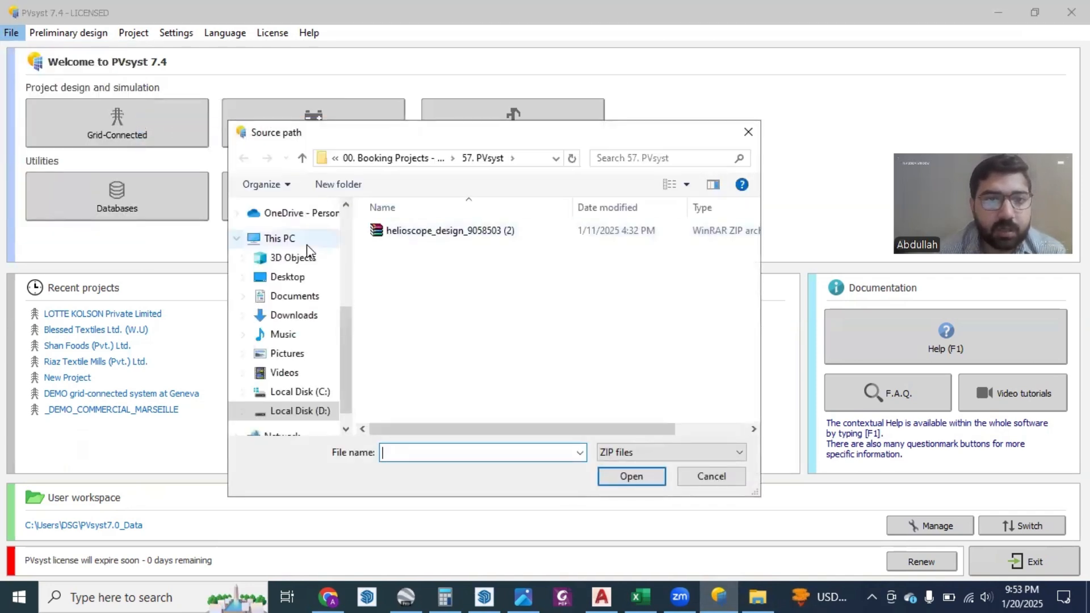
scroll(292, 309, down, 1)
scroll(301, 340, up, 2)
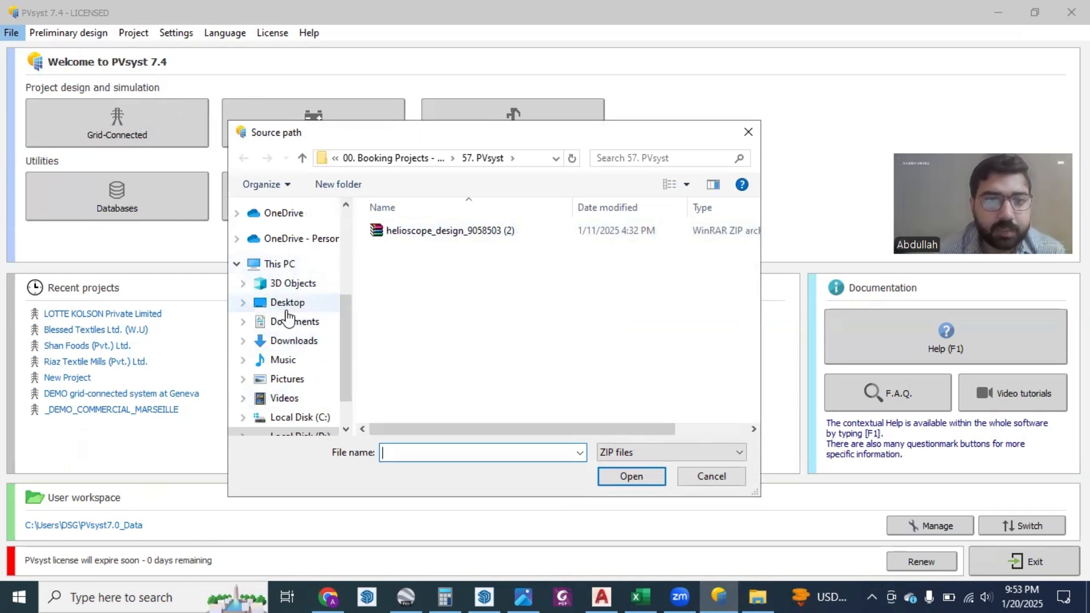
click(332, 302)
double_click(404, 368)
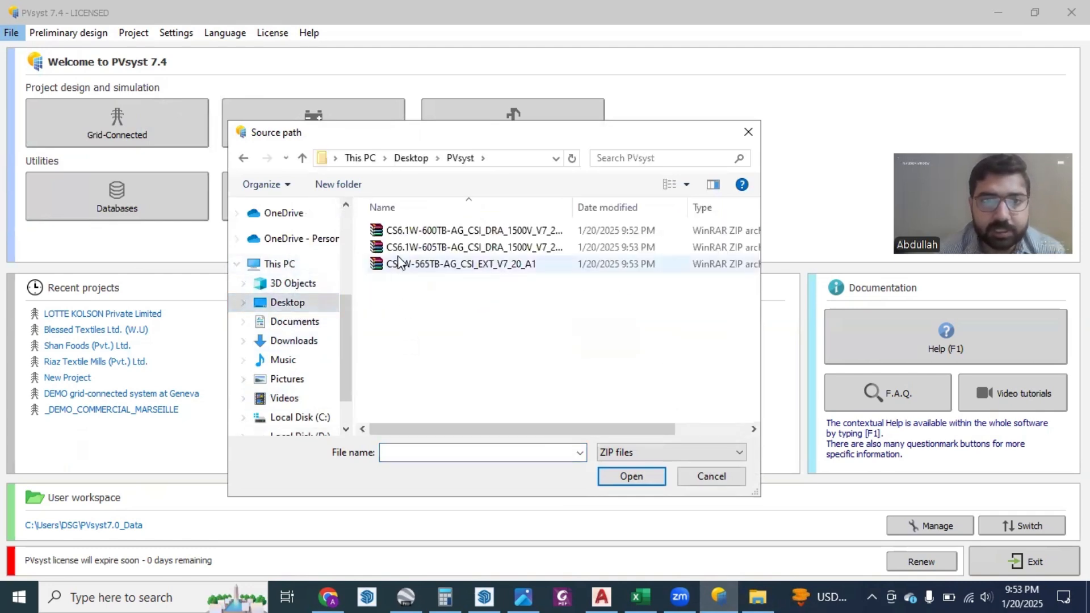
- Load the CS6.1W-600TB-AG_CSI_DRA_1500V_V7_20_A2 archive for import and expand its PVmodules folder to list the PAN files
click(423, 232)
click(425, 265)
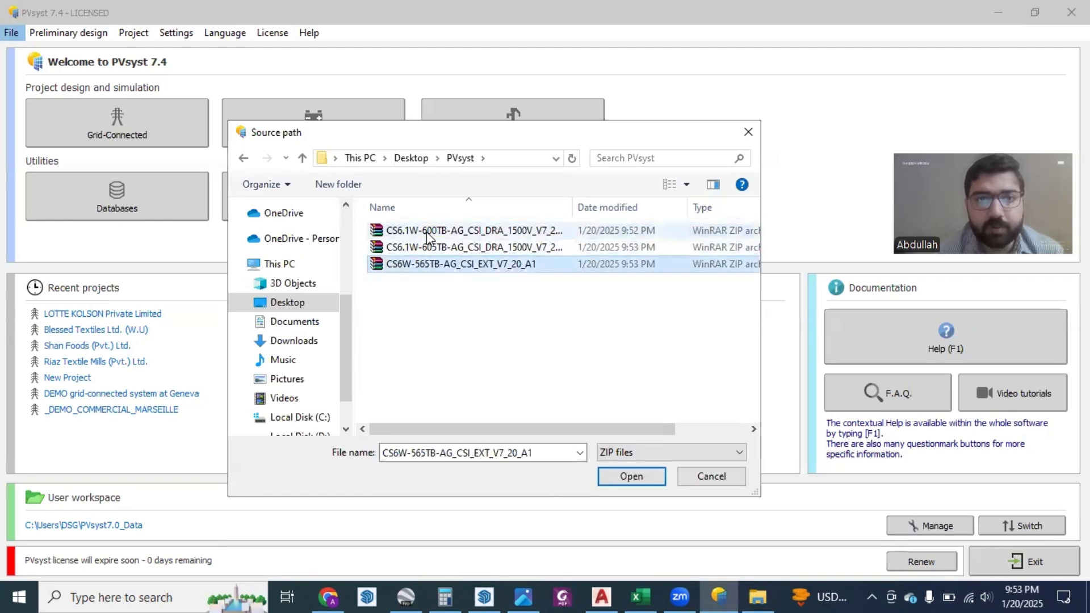
click(427, 232)
click(427, 265)
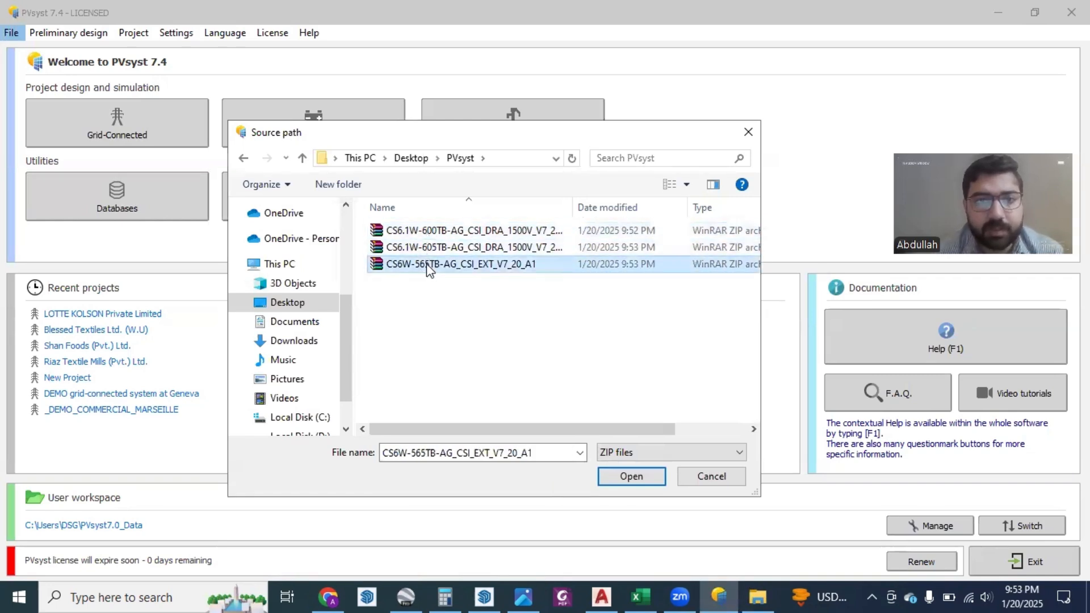
click(426, 230)
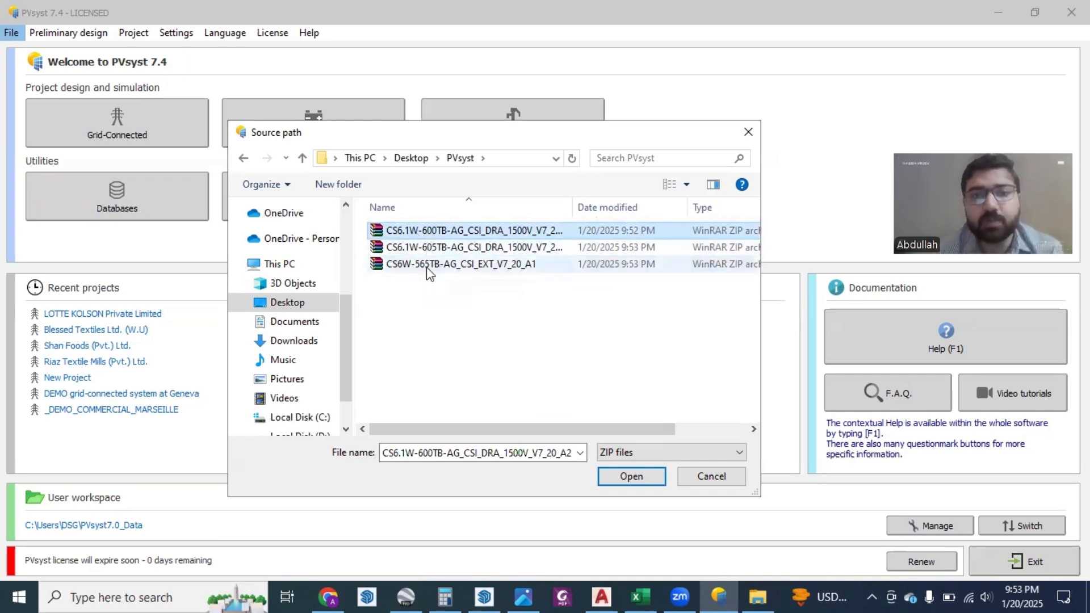
double_click(448, 231)
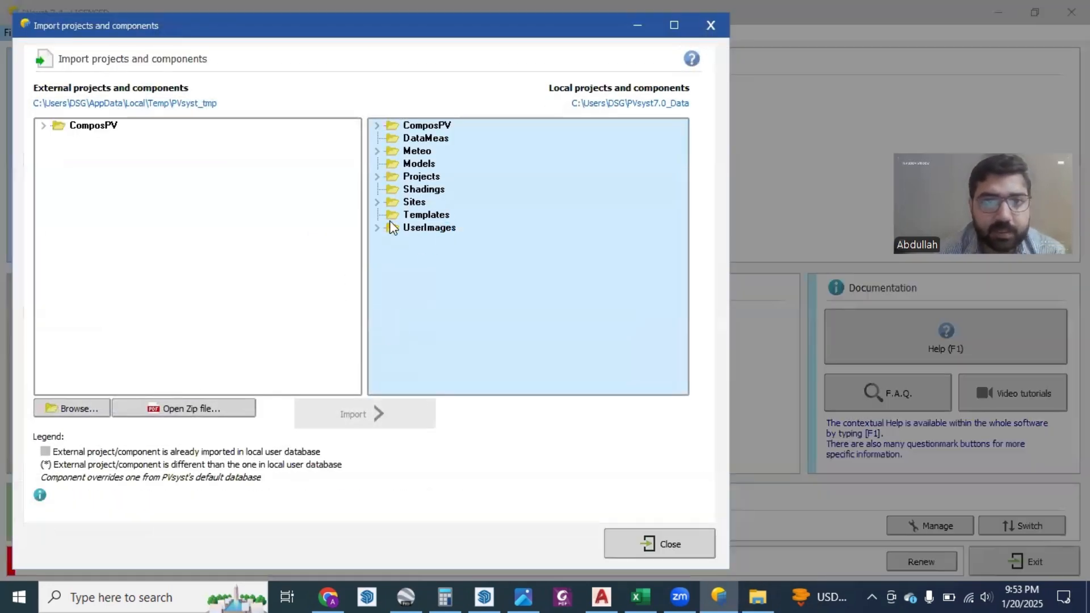
click(44, 126)
click(59, 138)
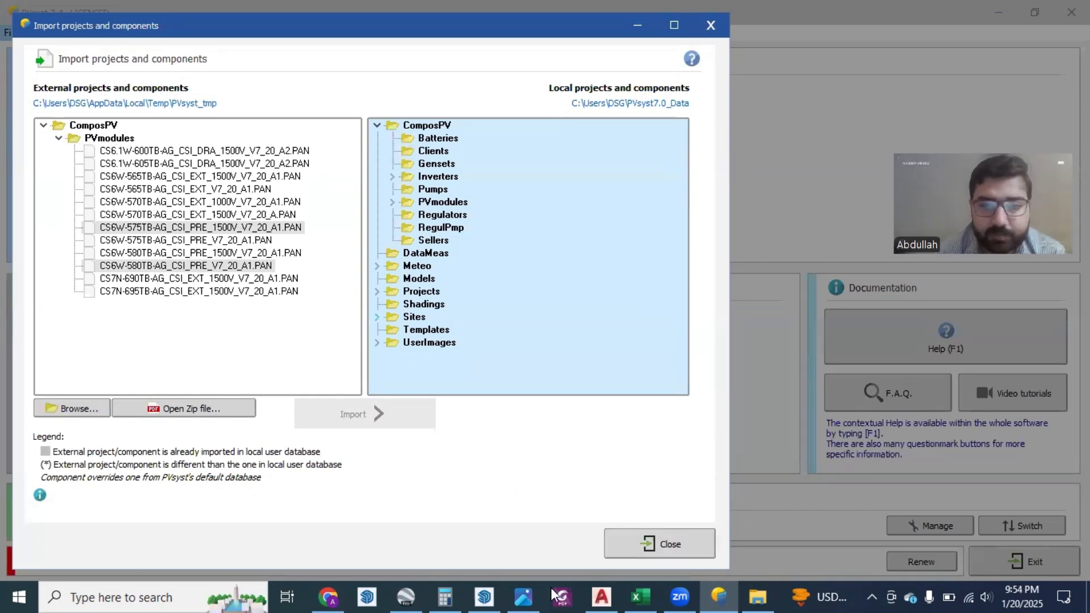
- After checking the archives in File Explorer, import CS6W-565TB-AG_CSI_EXT_1500V_V7_20_A1.PAN into the local components and close the import window
click(757, 596)
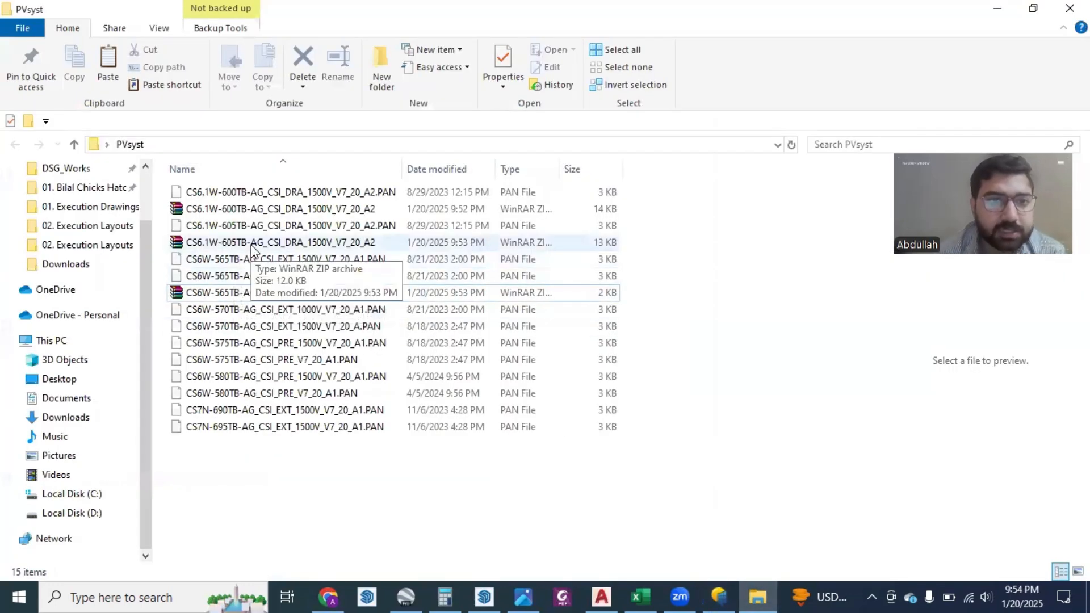
click(718, 595)
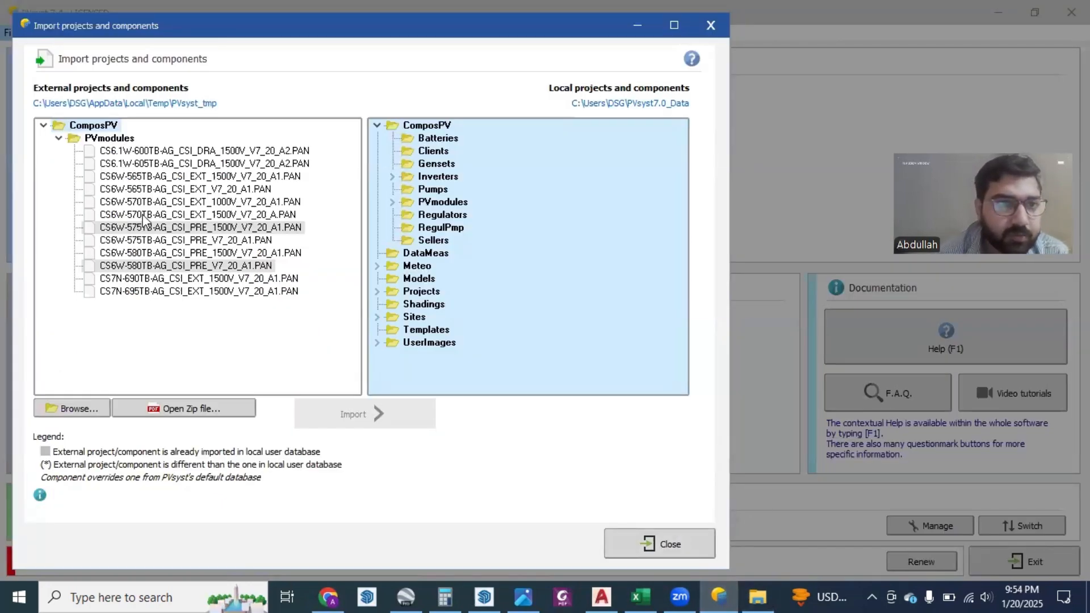
click(152, 152)
click(149, 164)
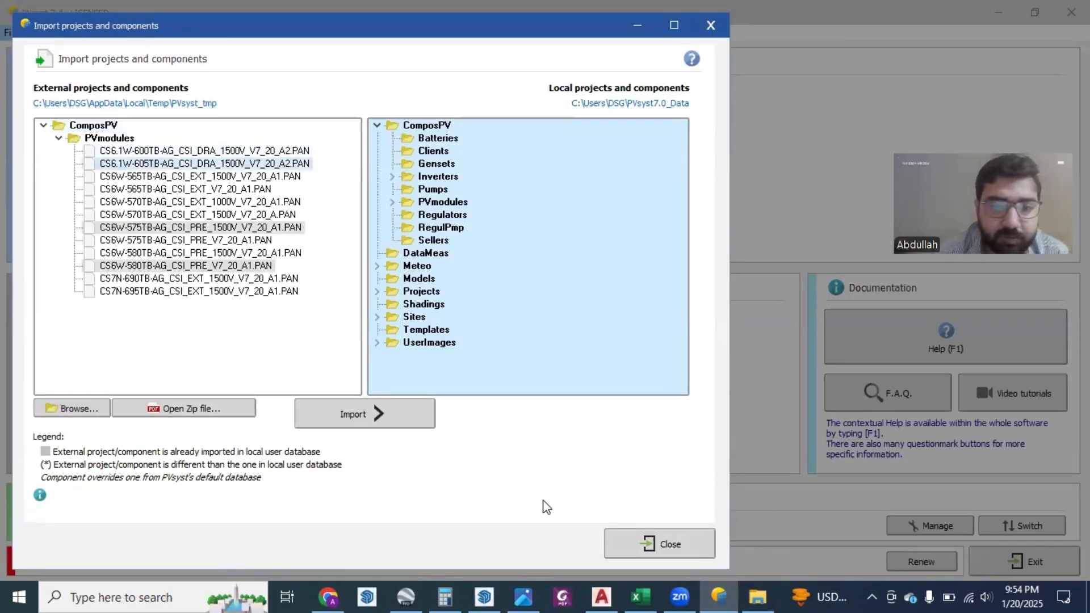
click(759, 596)
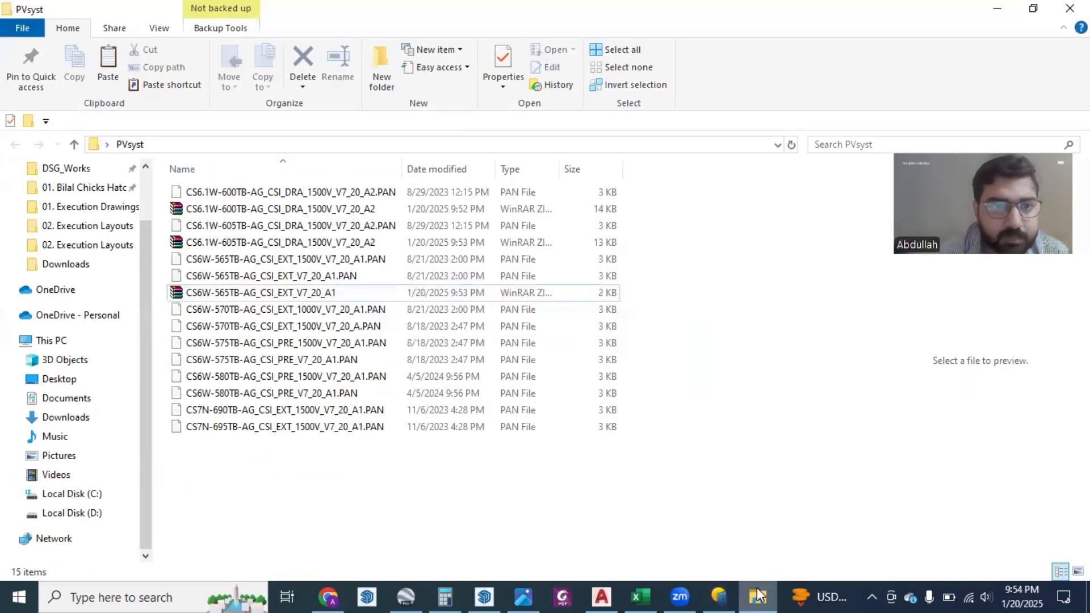
click(759, 596)
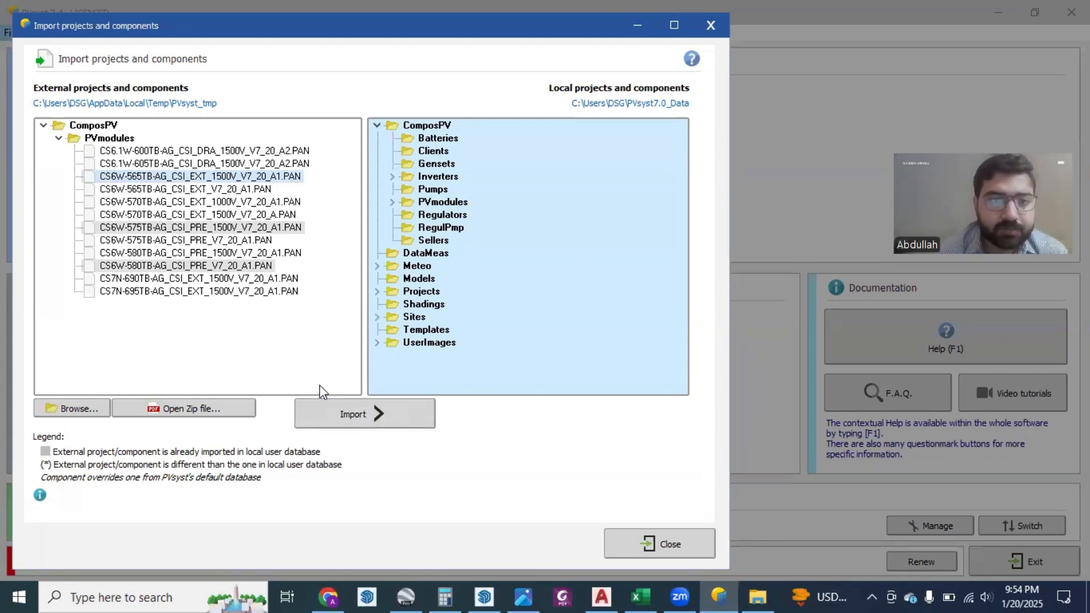
click(406, 404)
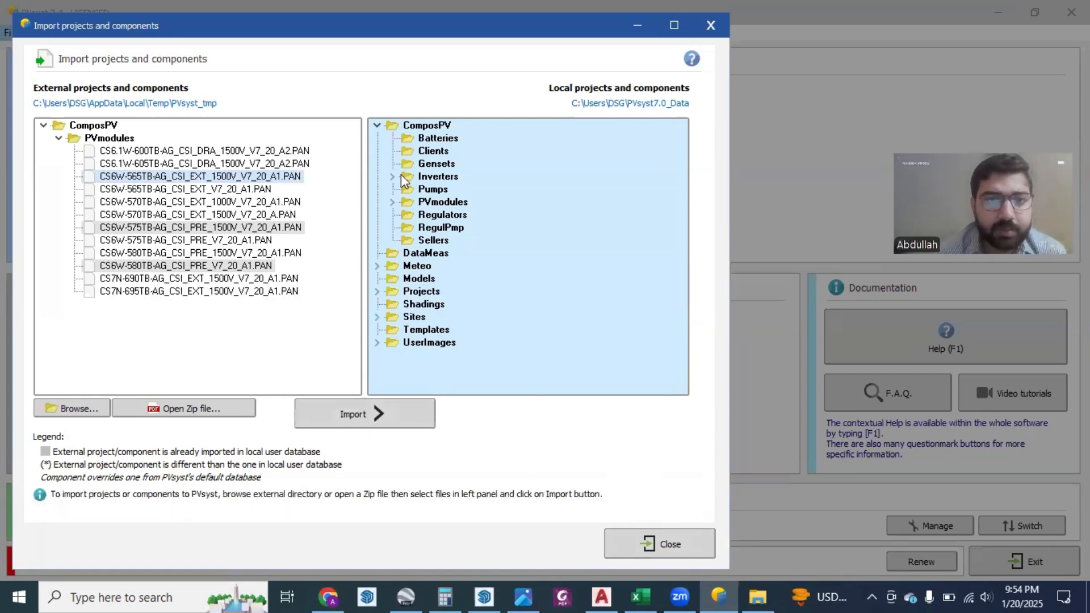
click(660, 543)
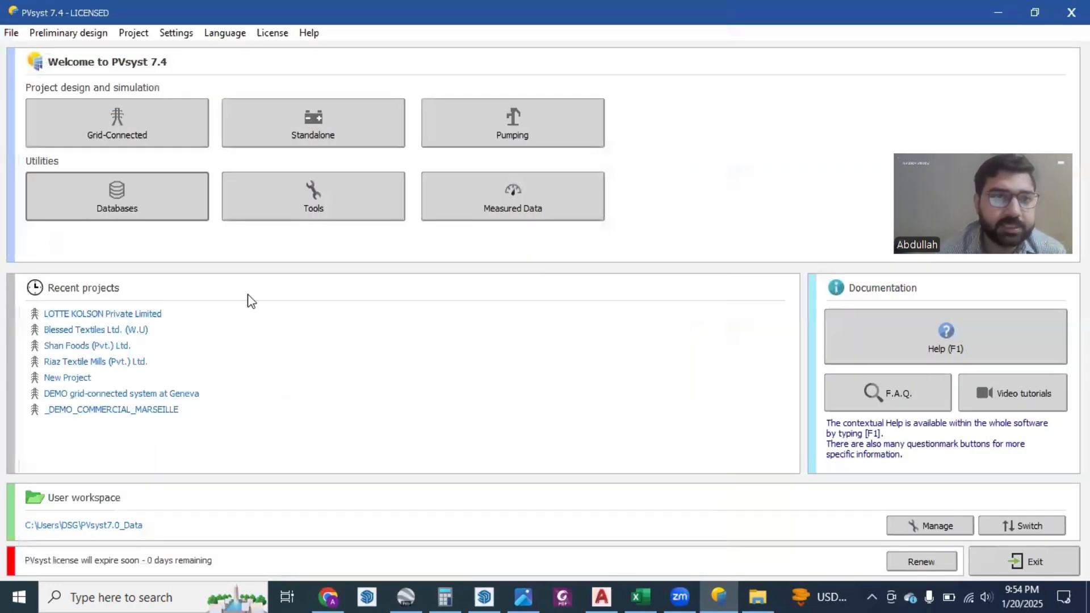
- Check the CSI Solar Co., Ltd. modules in the PV module database for the imported 565 Wp model, and close the databases
click(125, 199)
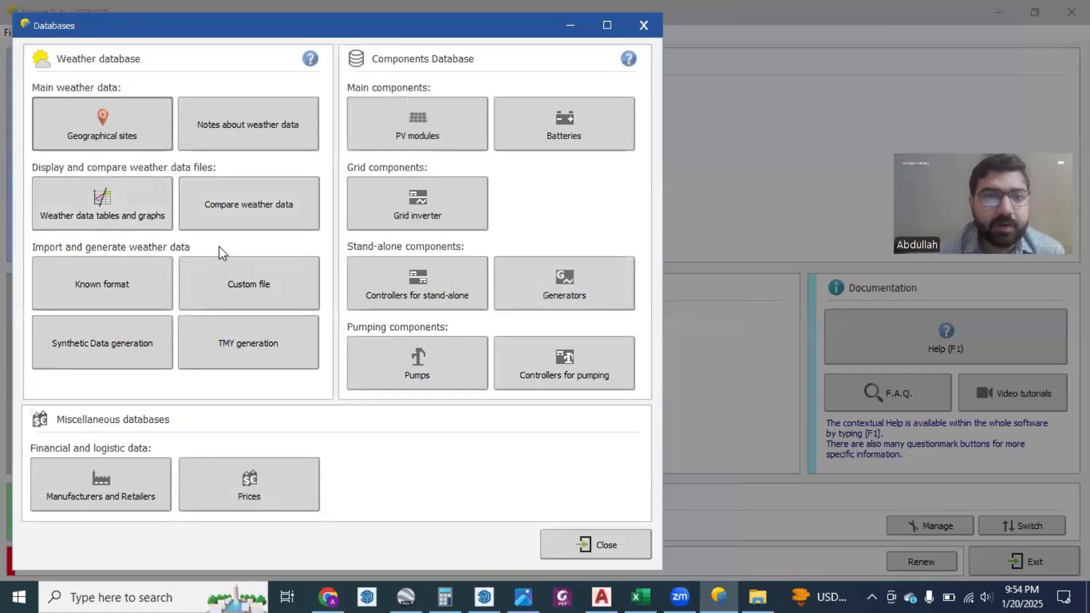
click(424, 127)
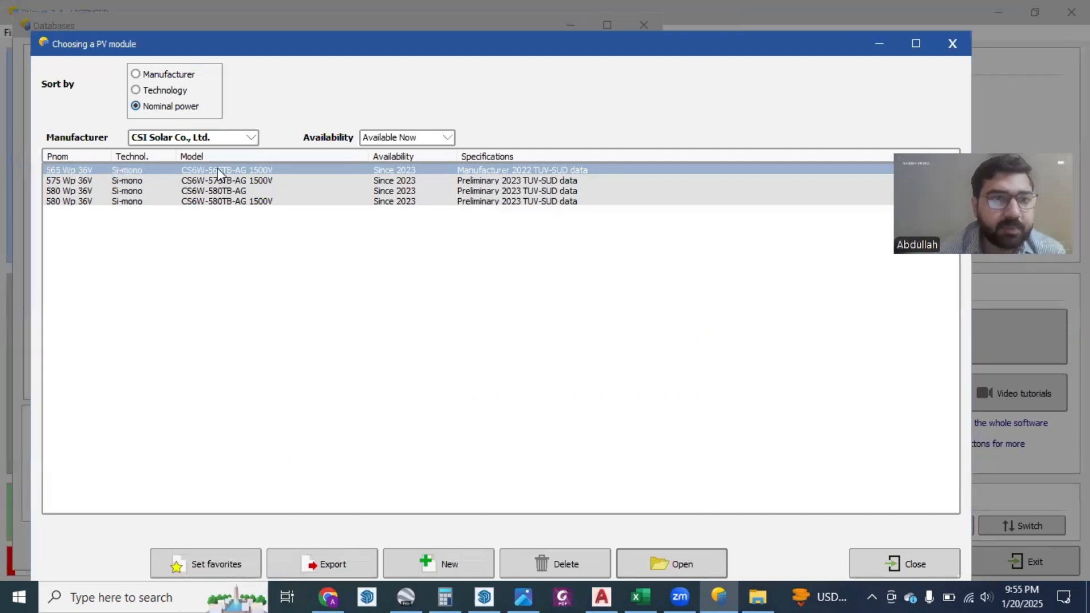
click(887, 559)
click(414, 124)
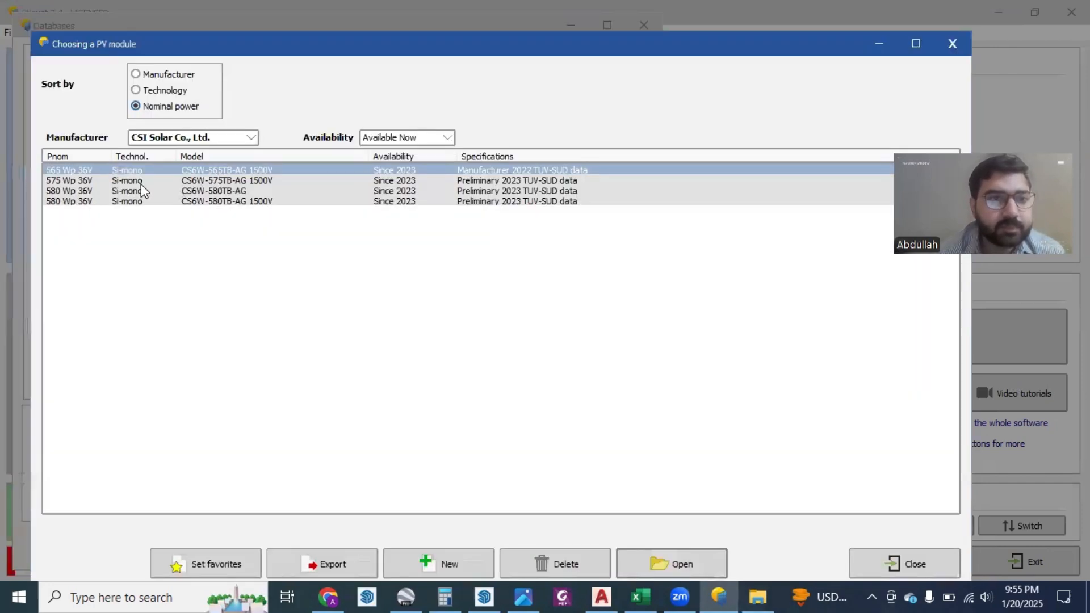
click(908, 564)
click(640, 25)
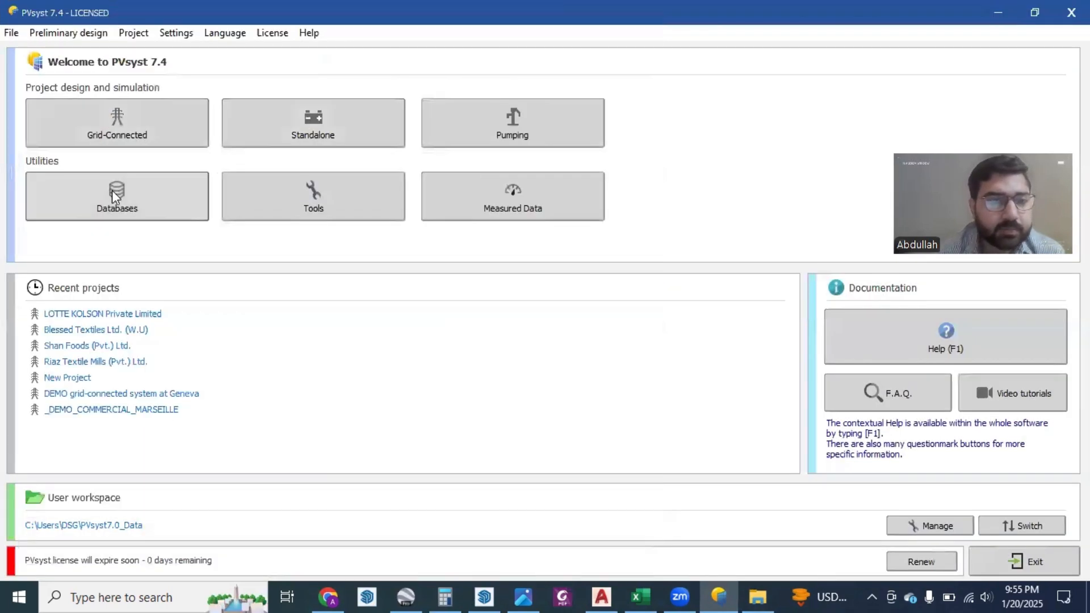
- Import CS6.1W-605TB-AG_CSI_DRA_1500V_V7_20_A2.PAN from the CS6.1W-605TB ZIP archive and close the import window
click(11, 33)
mouse_move(79, 114)
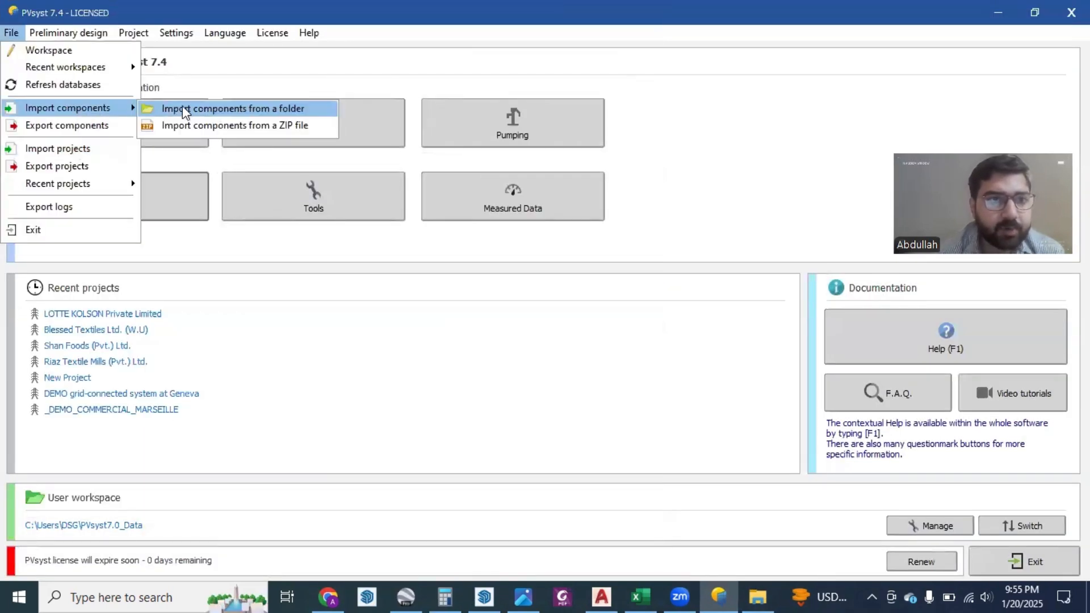
click(192, 122)
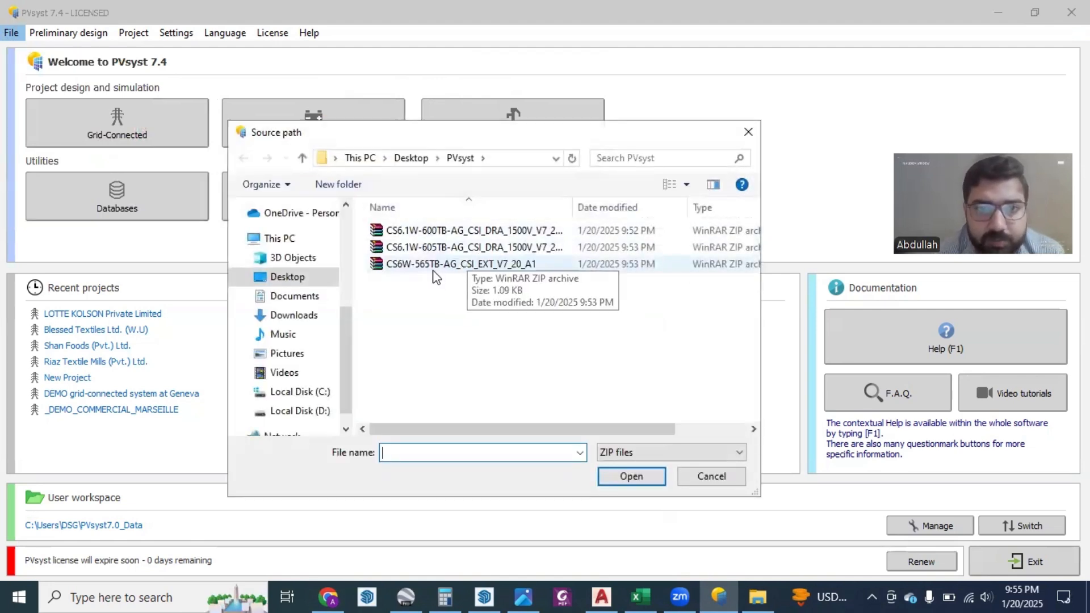
double_click(428, 250)
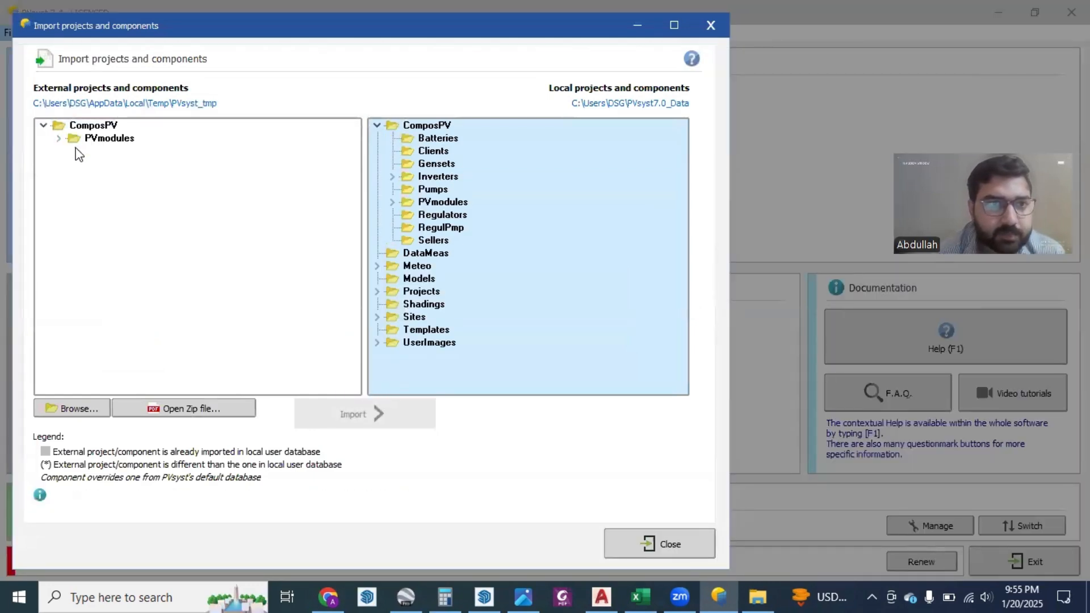
click(59, 138)
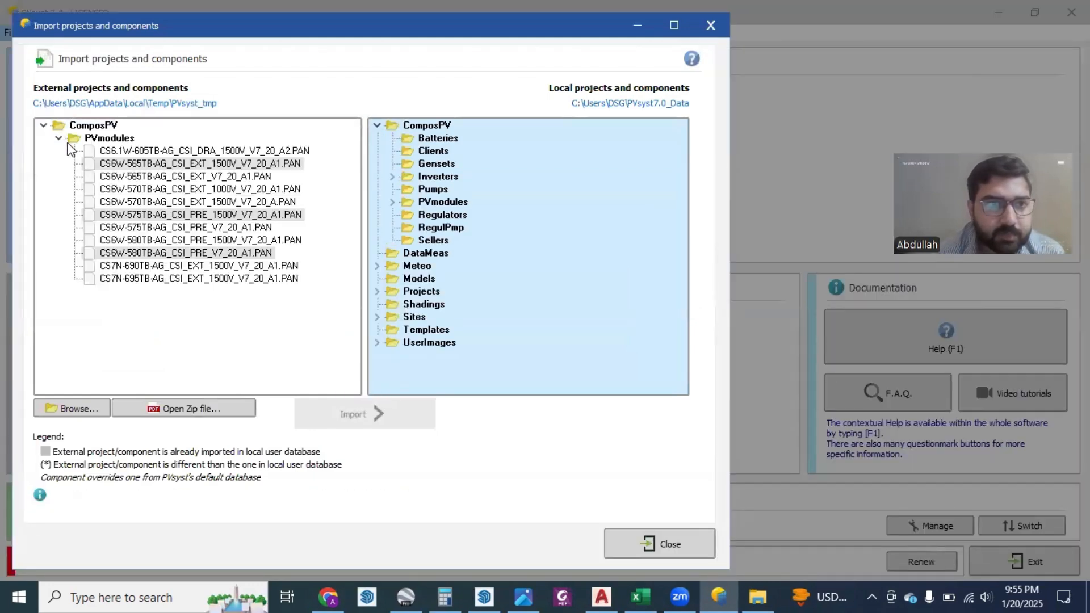
click(177, 151)
click(374, 404)
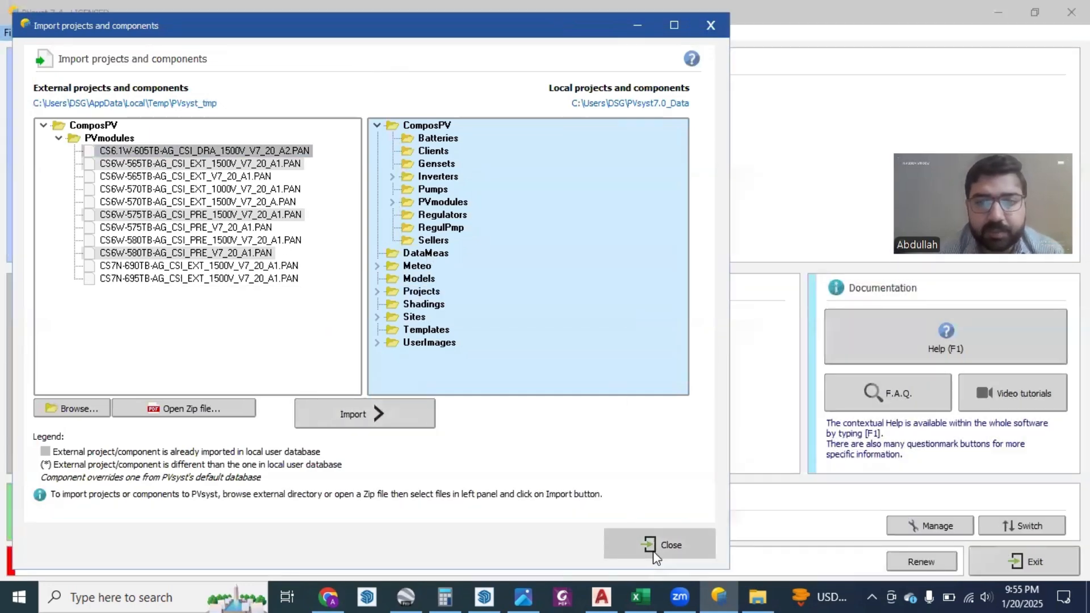
click(653, 545)
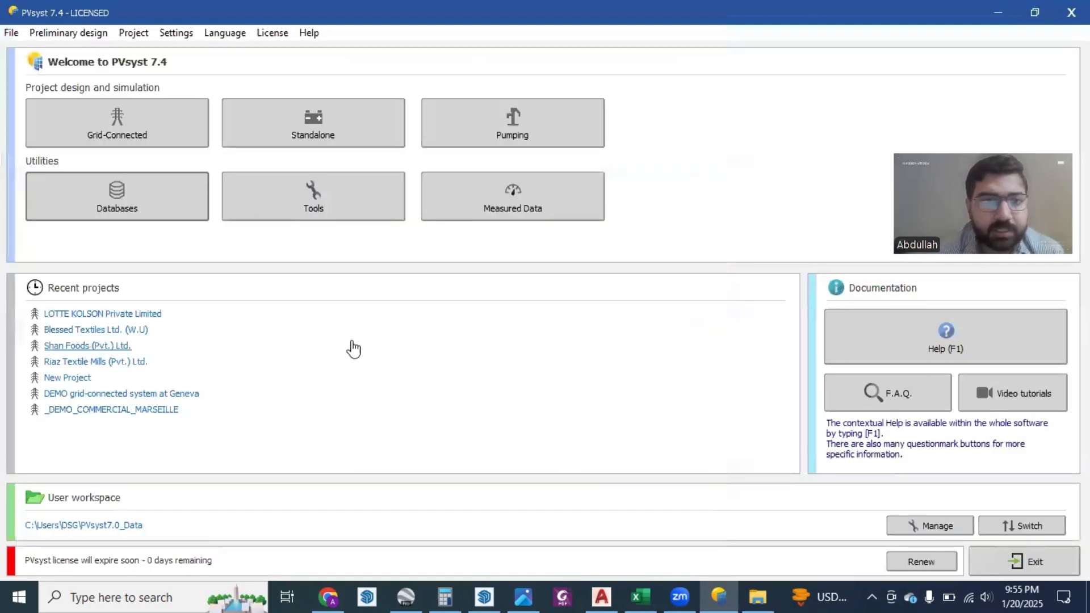
- Look up the imported 605 Wp module in the CSI Solar Co., Ltd. list, and close the module list and databases window
click(99, 176)
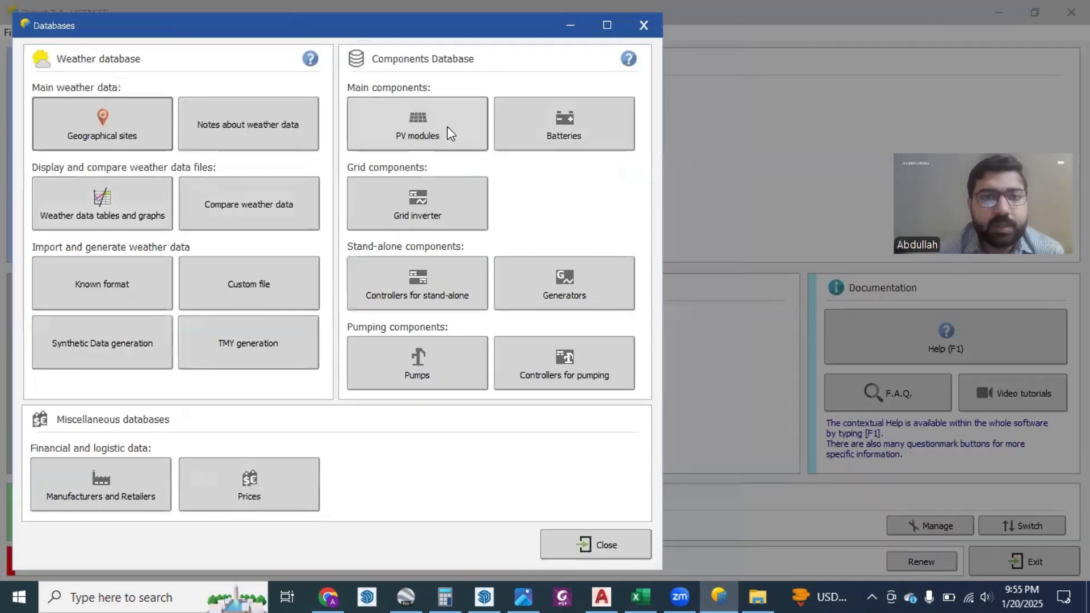
click(448, 134)
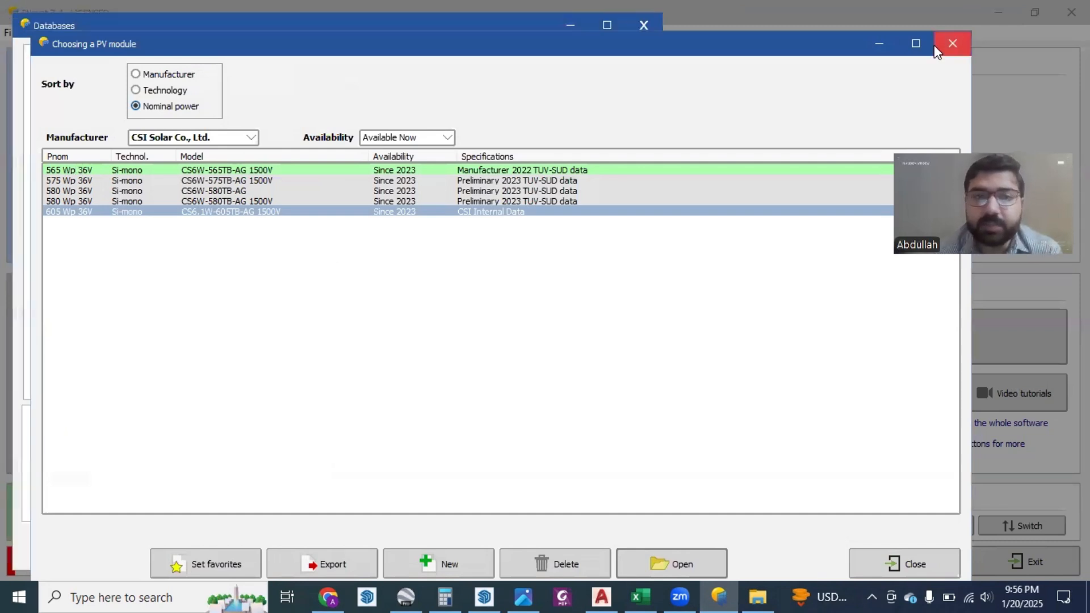
click(952, 44)
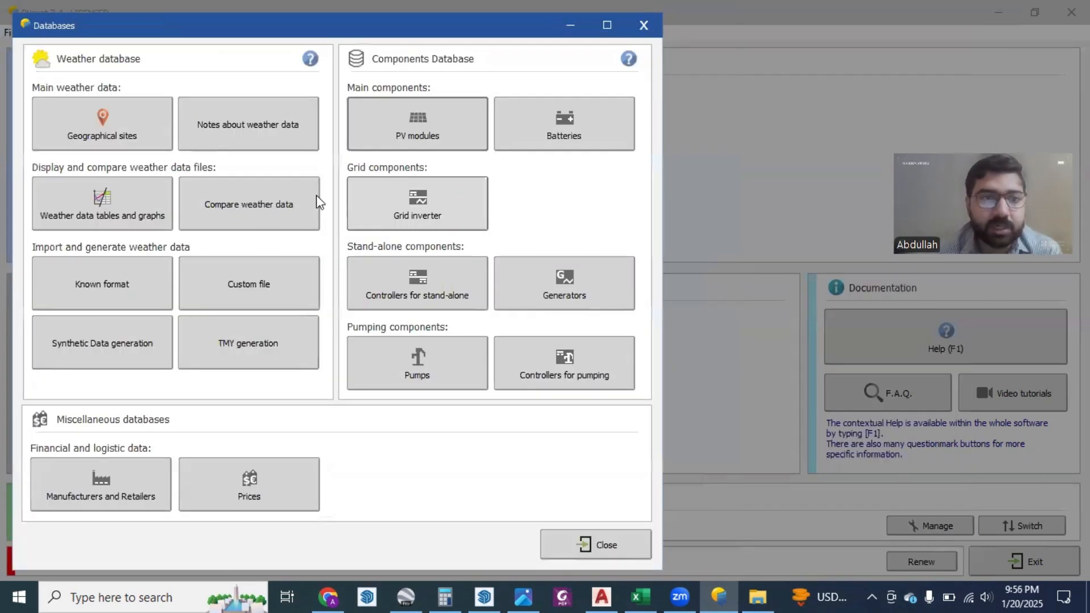
click(613, 542)
- Browse the Huawei Technologies models in the grid inverter database, select SUN2000-215KTL-H0 and close the inverter list
click(155, 205)
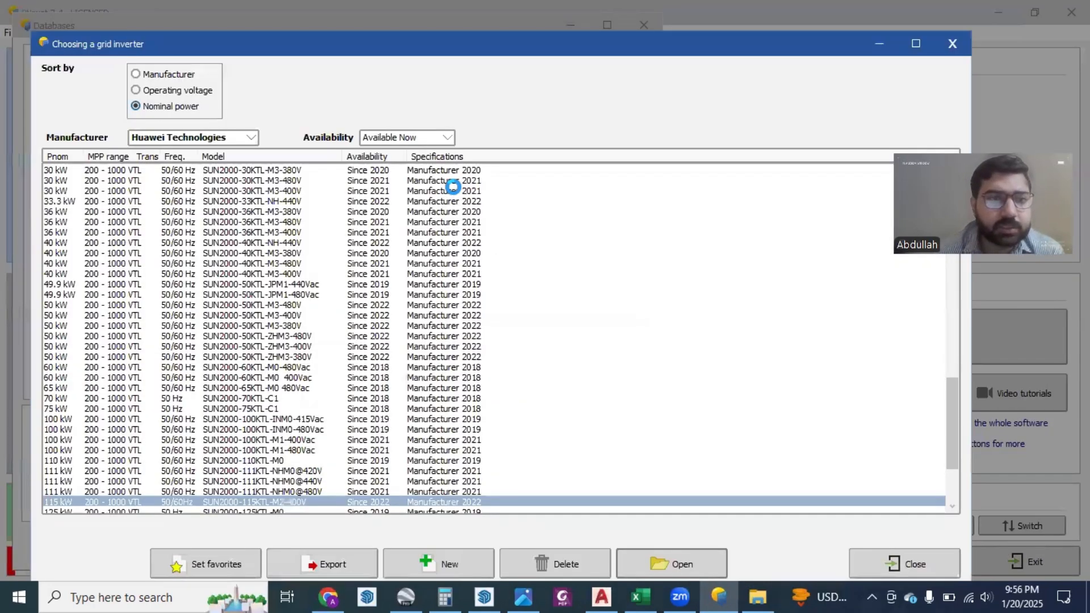
scroll(254, 320, down, 2)
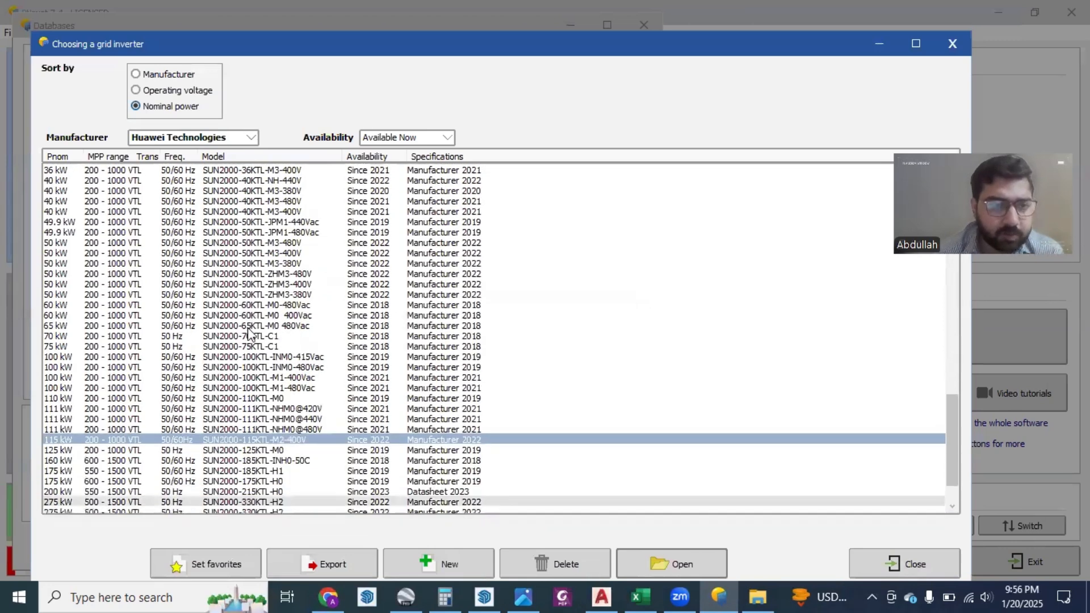
scroll(250, 333, down, 2)
click(423, 440)
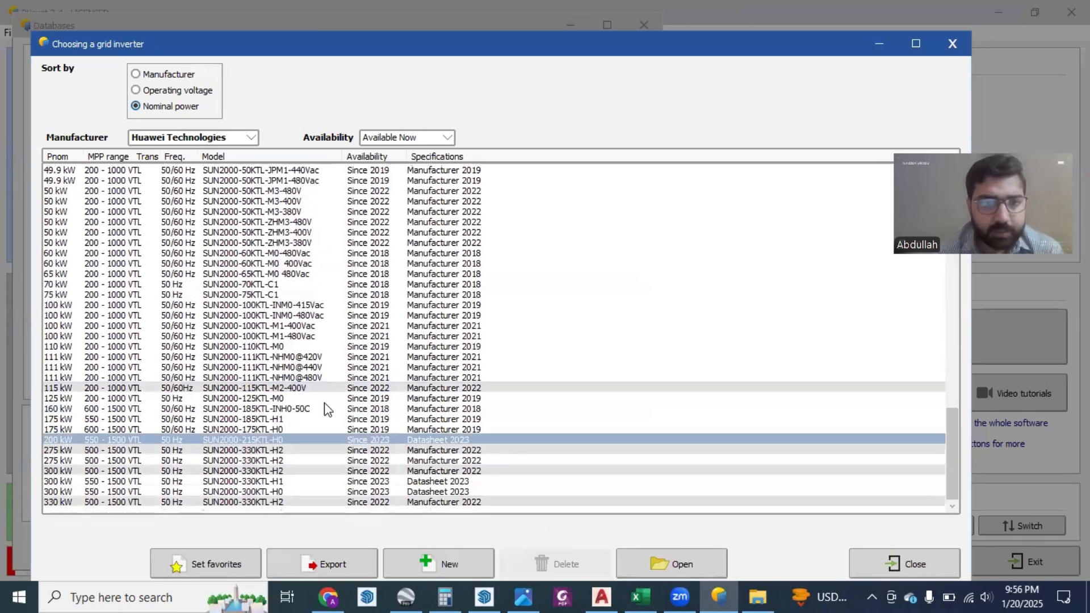
click(900, 568)
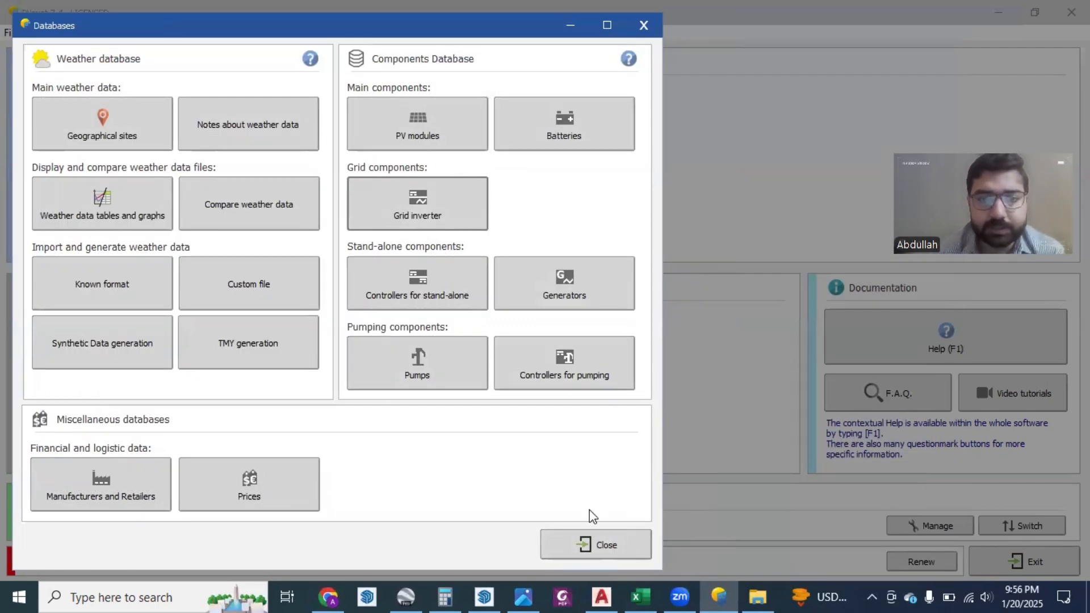
- Review the PV module, battery and grid inverter lists in the components database, closing each list and finally the databases window
click(591, 543)
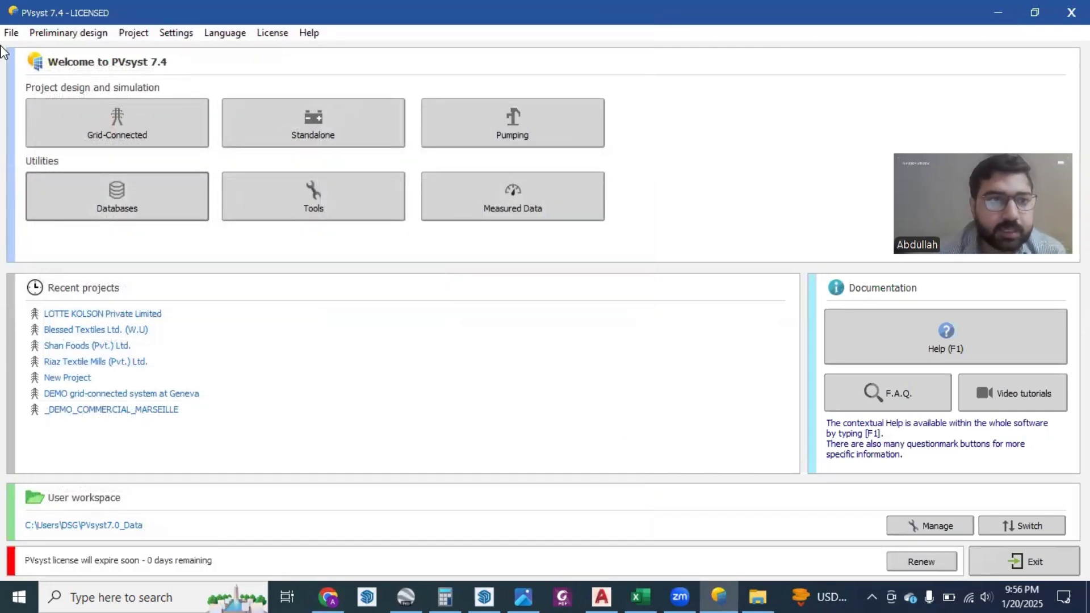
click(110, 200)
click(451, 128)
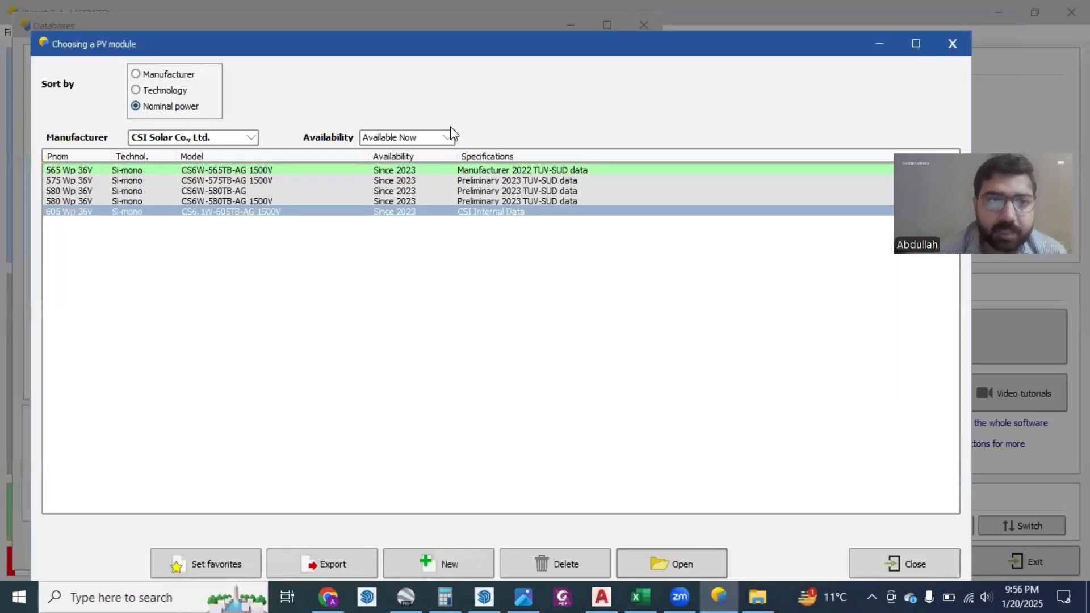
click(964, 38)
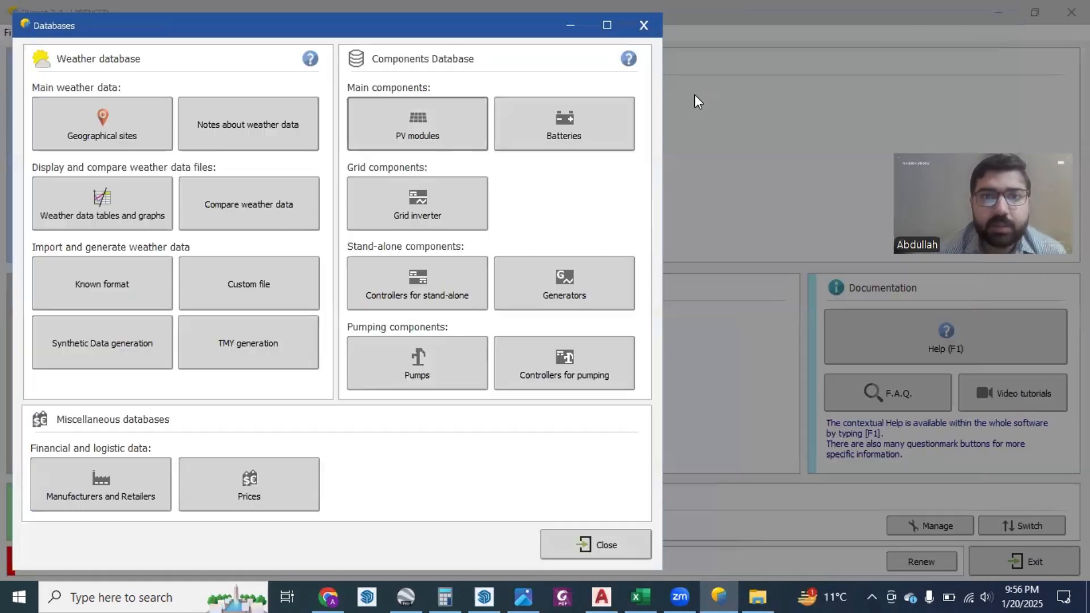
click(598, 126)
click(953, 44)
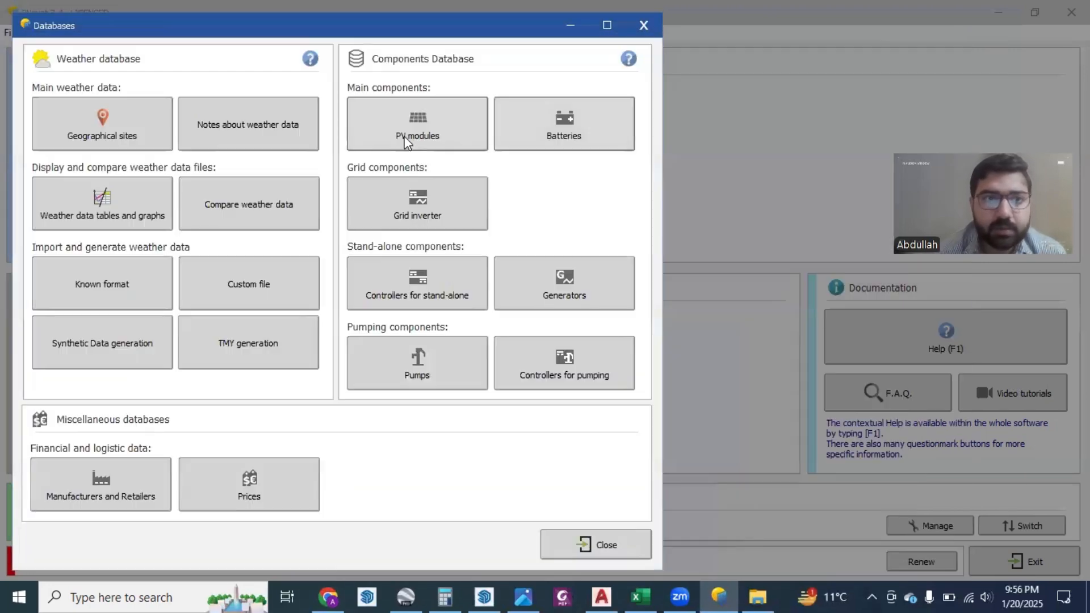
click(423, 195)
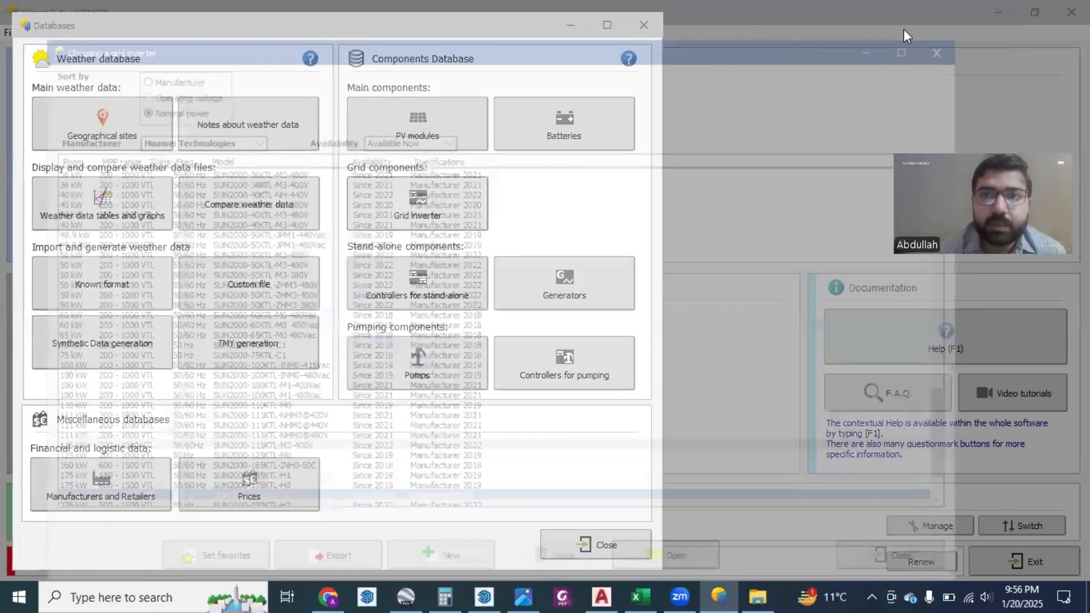
click(952, 47)
click(644, 24)
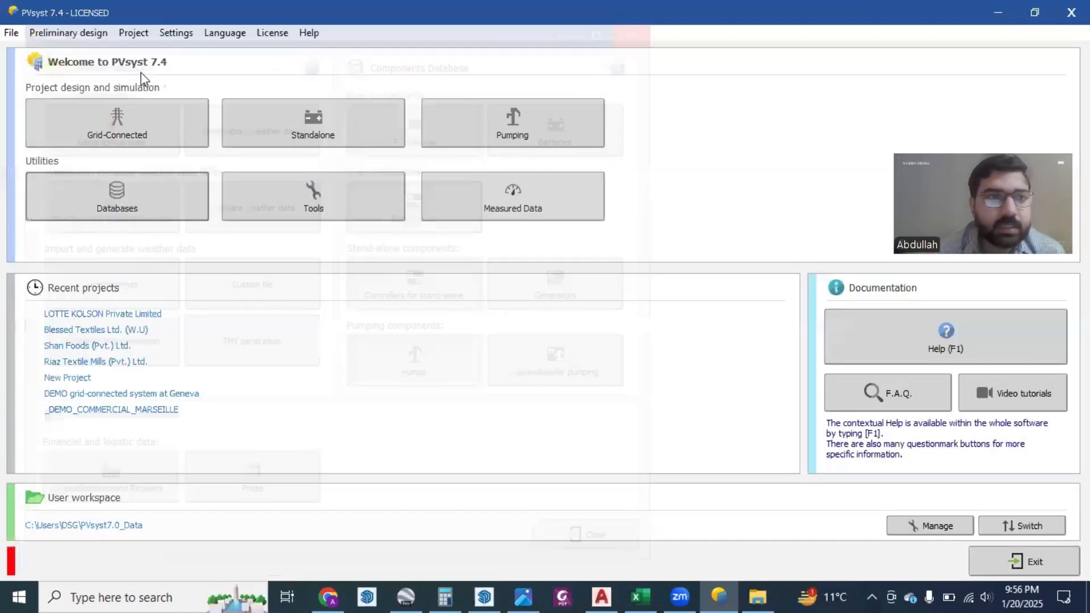
- Start importing components from a ZIP file
click(7, 34)
mouse_move(43, 111)
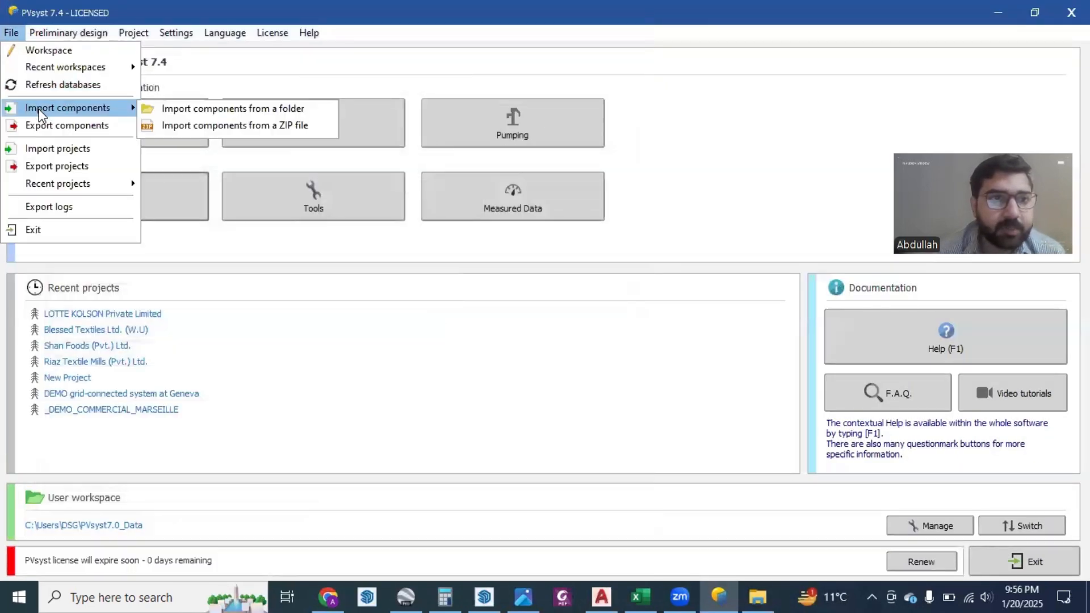
click(182, 121)
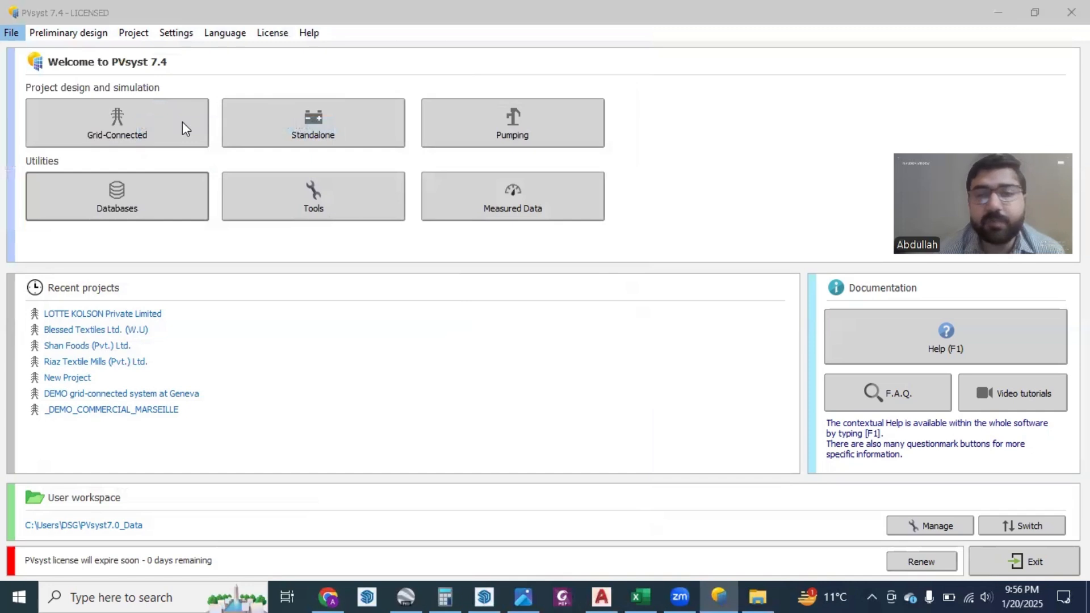